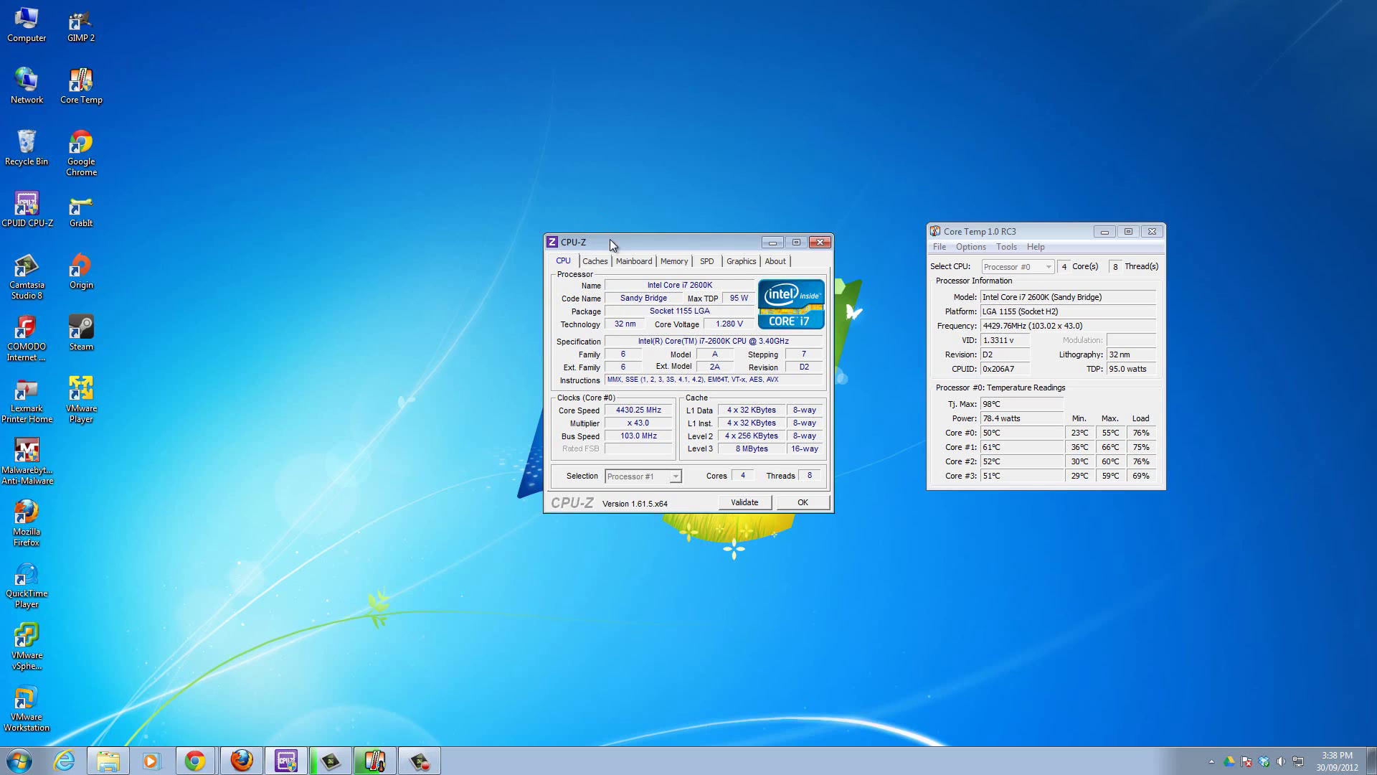
- Move CPU-Z up-left and review its Mainboard, Memory, Graphics and SPD tabs
{"action": "left_click_drag", "start_coordinate": [611, 238], "coordinate": [587, 214]}
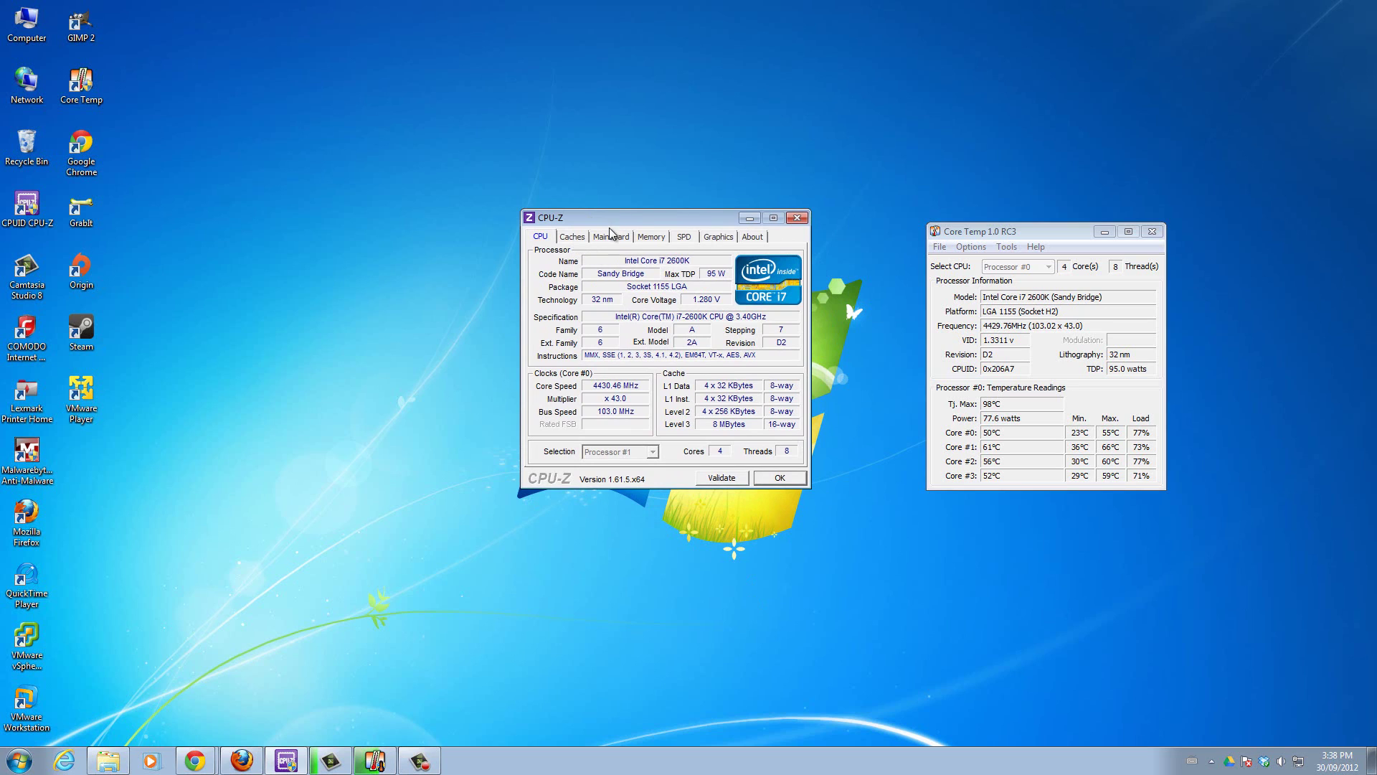
{"action": "left_click", "coordinate": [610, 237]}
{"action": "left_click", "coordinate": [650, 237]}
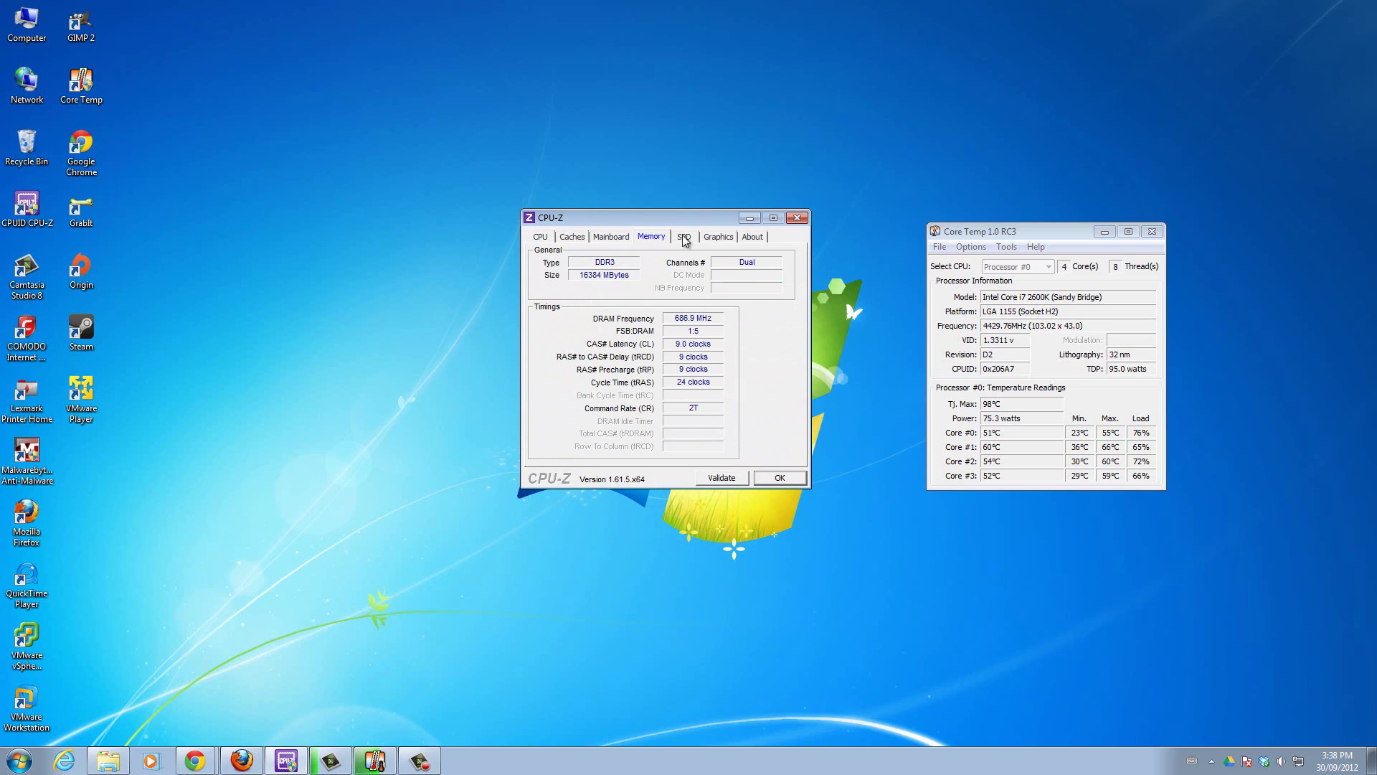
{"action": "left_click", "coordinate": [709, 235]}
{"action": "left_click", "coordinate": [651, 237]}
{"action": "left_click", "coordinate": [681, 237]}
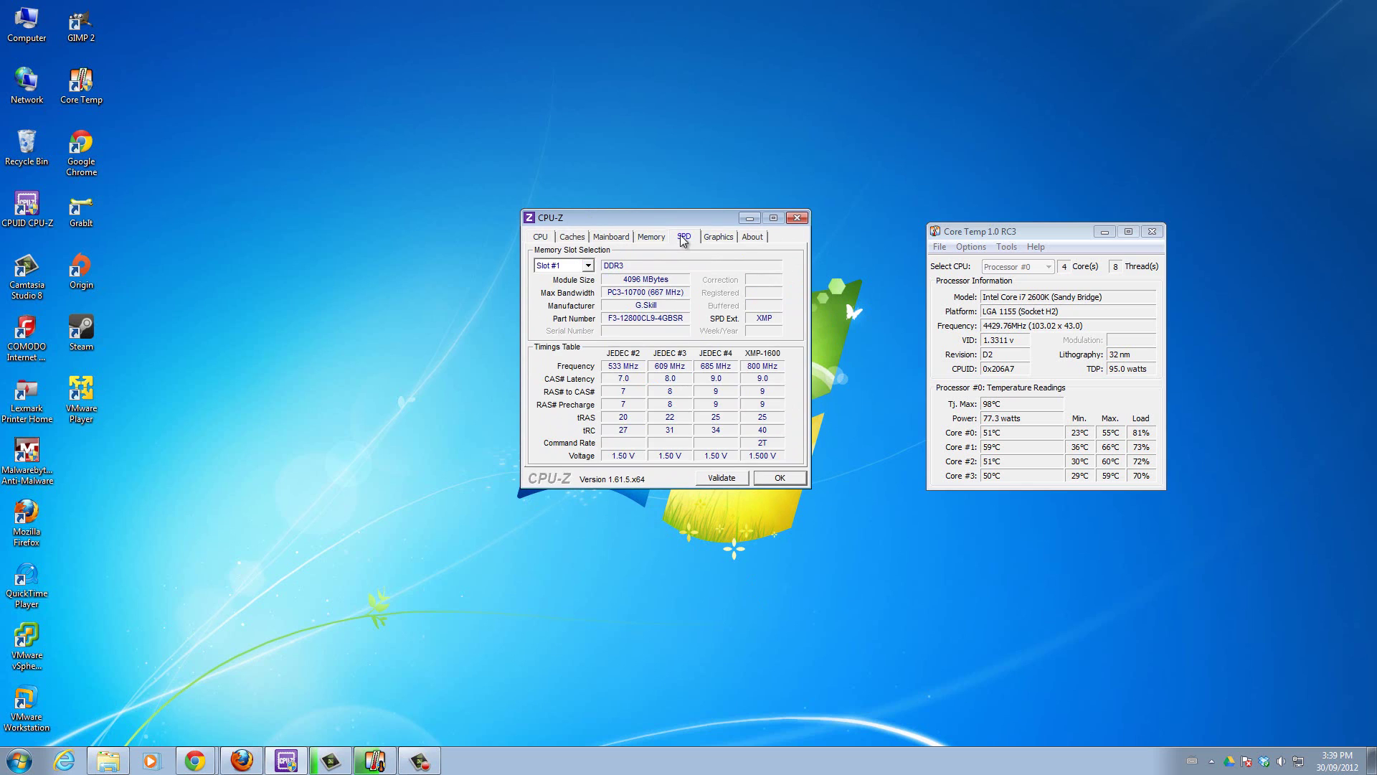
- Return CPU-Z to the CPU tab and bring Core Temp closer beside it
{"action": "left_click", "coordinate": [550, 236]}
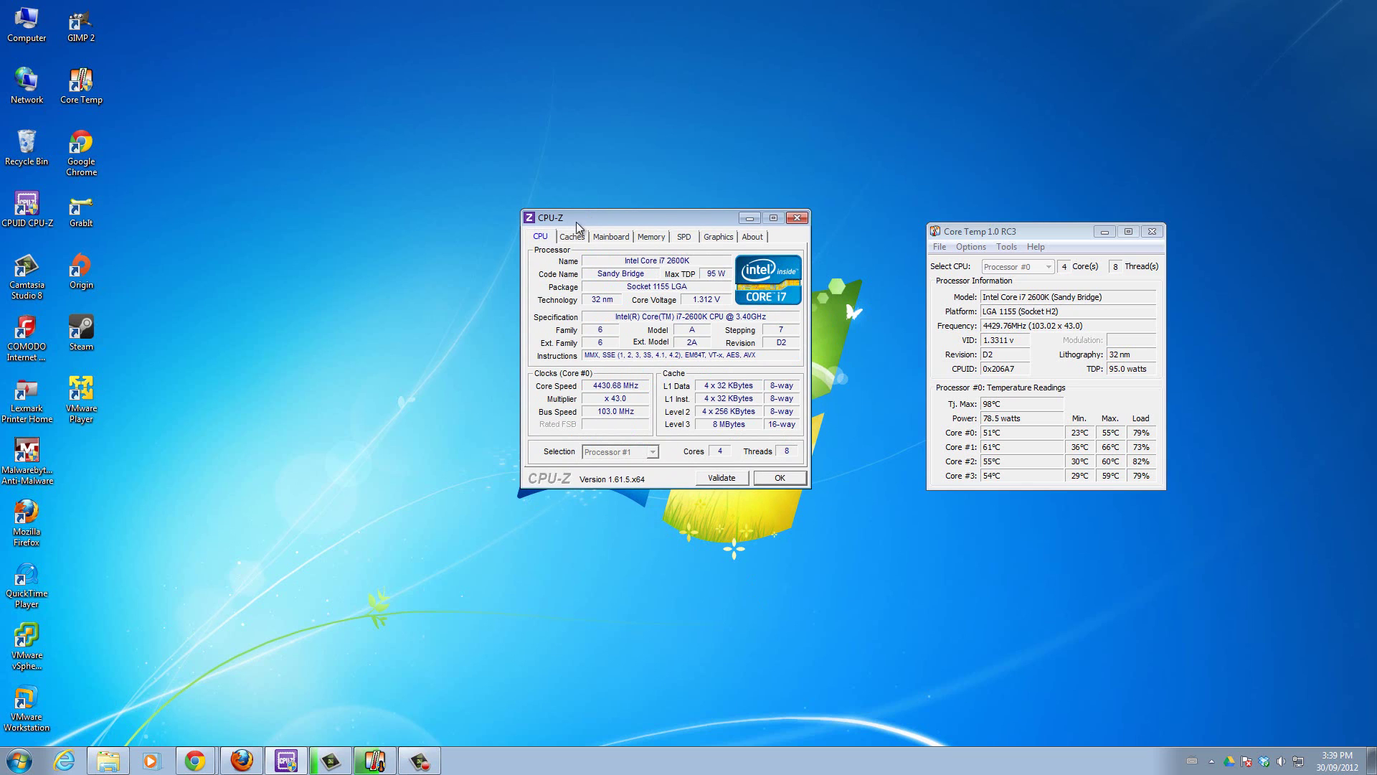
{"action": "left_click_drag", "start_coordinate": [583, 213], "coordinate": [556, 211]}
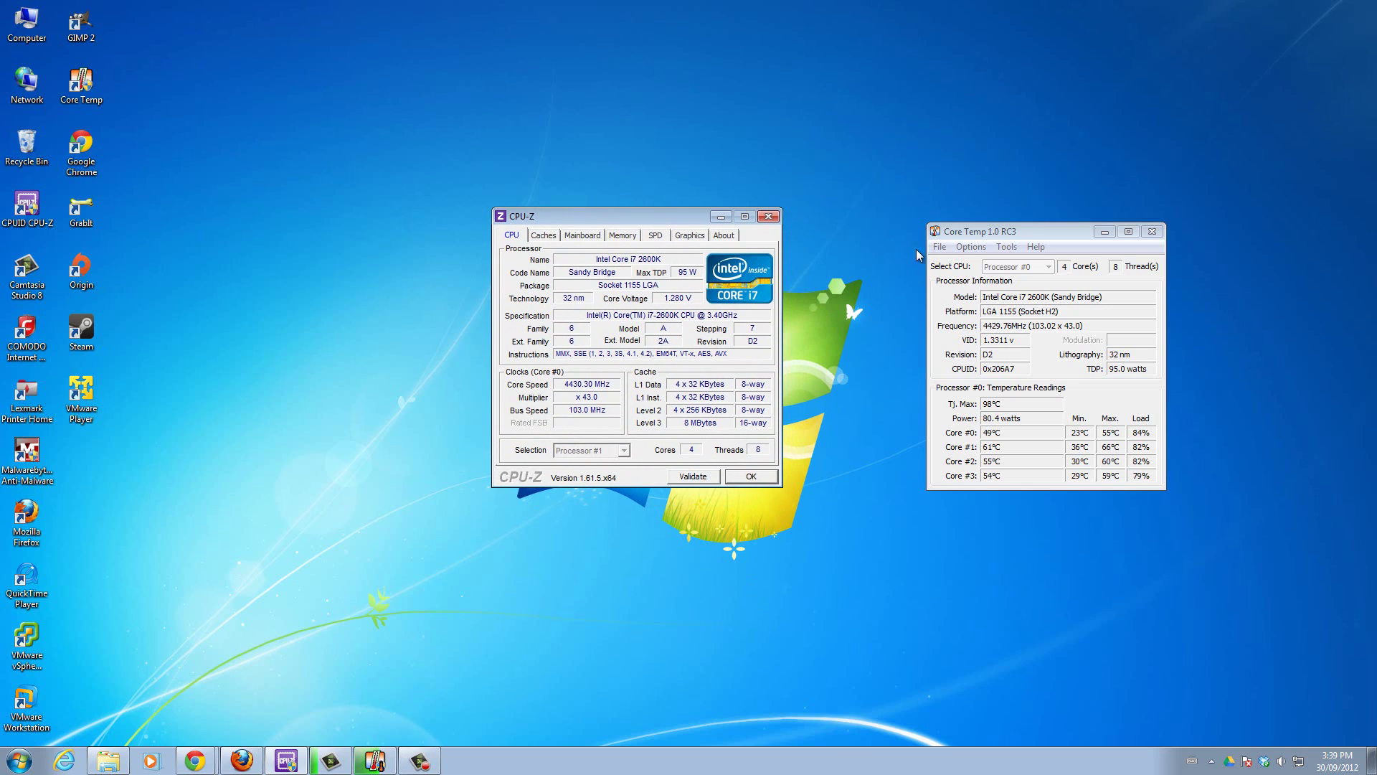
{"action": "left_click_drag", "start_coordinate": [1043, 230], "coordinate": [967, 224]}
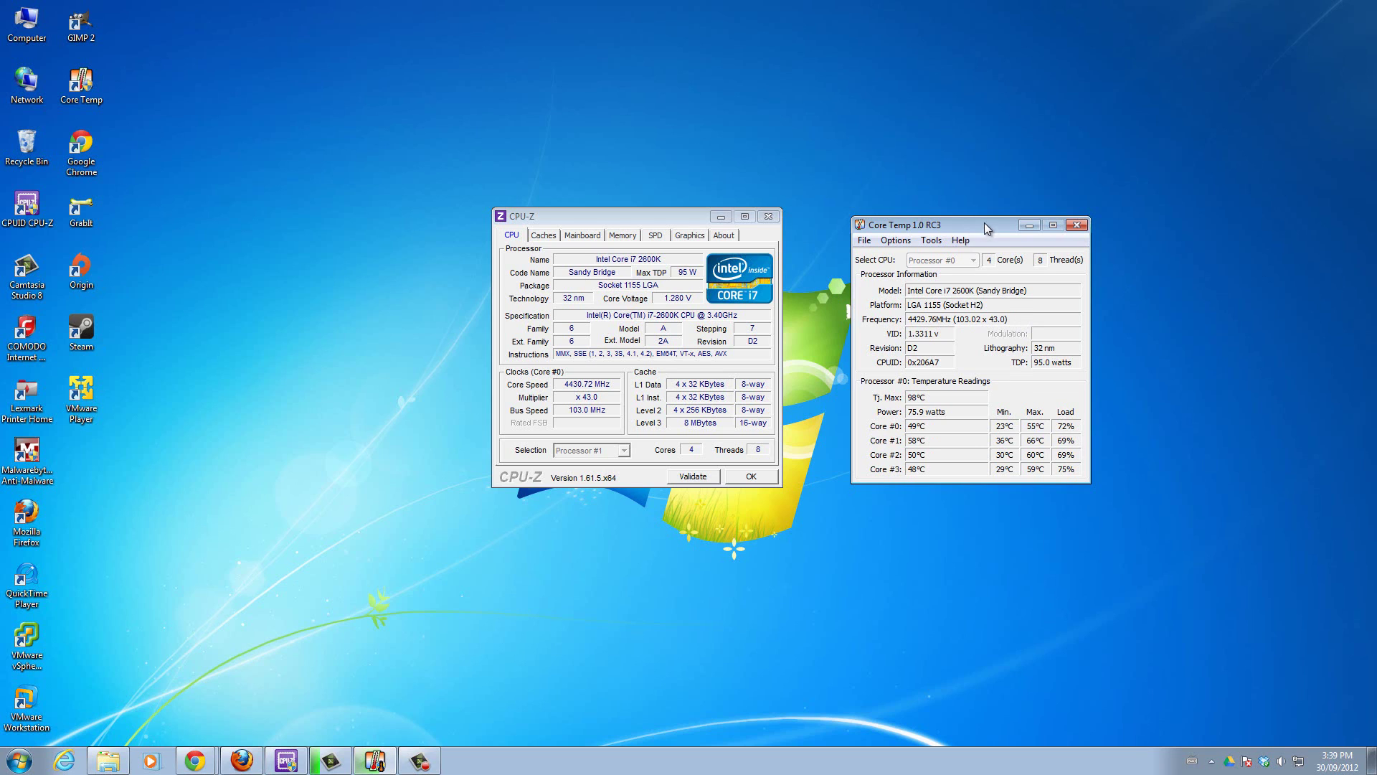
- Nudge Core Temp left and slightly up until it sits right beside CPU-Z
{"action": "mouse_move", "coordinate": [981, 224]}
{"action": "left_mouse_down"}
{"action": "mouse_move", "coordinate": [967, 226]}
{"action": "mouse_move", "coordinate": [997, 229]}
{"action": "mouse_move", "coordinate": [961, 224]}
{"action": "left_mouse_up"}
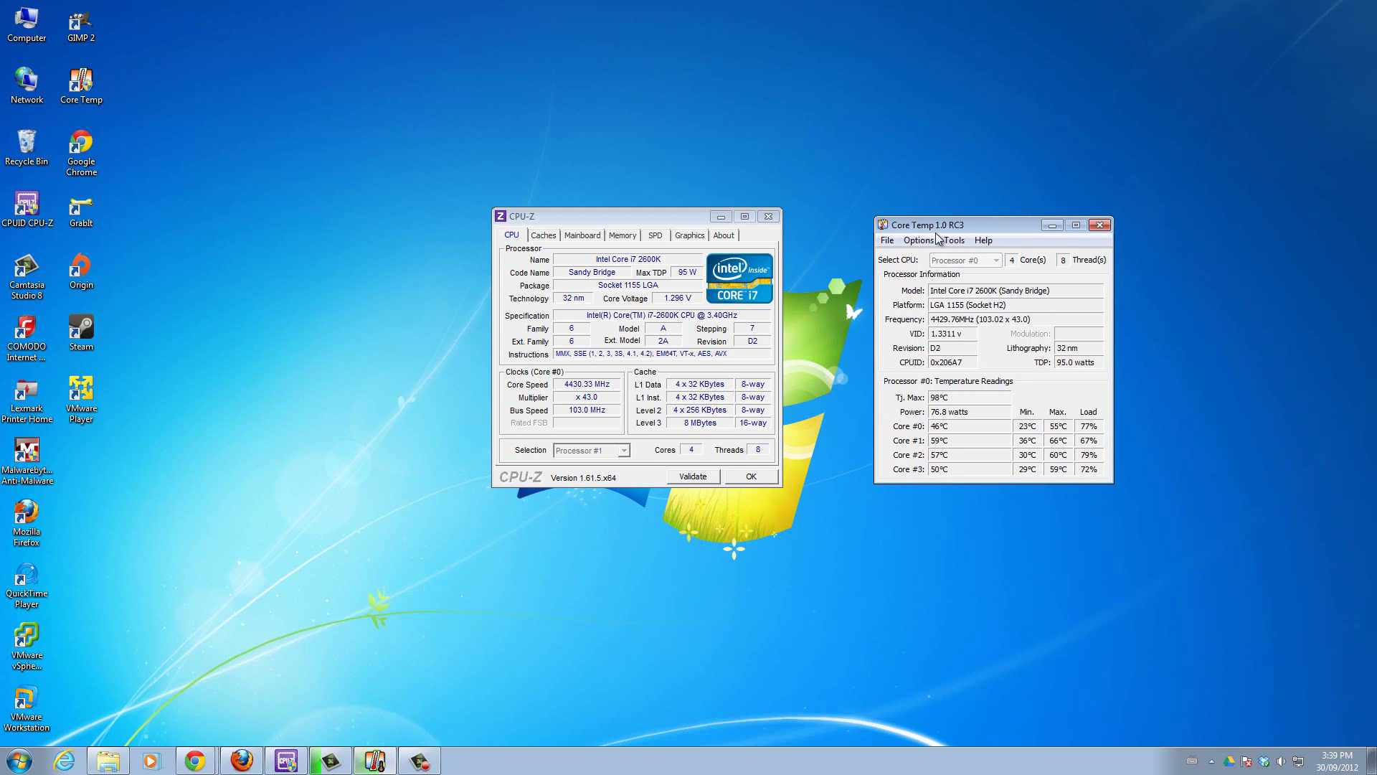
{"action": "left_click_drag", "start_coordinate": [943, 226], "coordinate": [906, 226]}
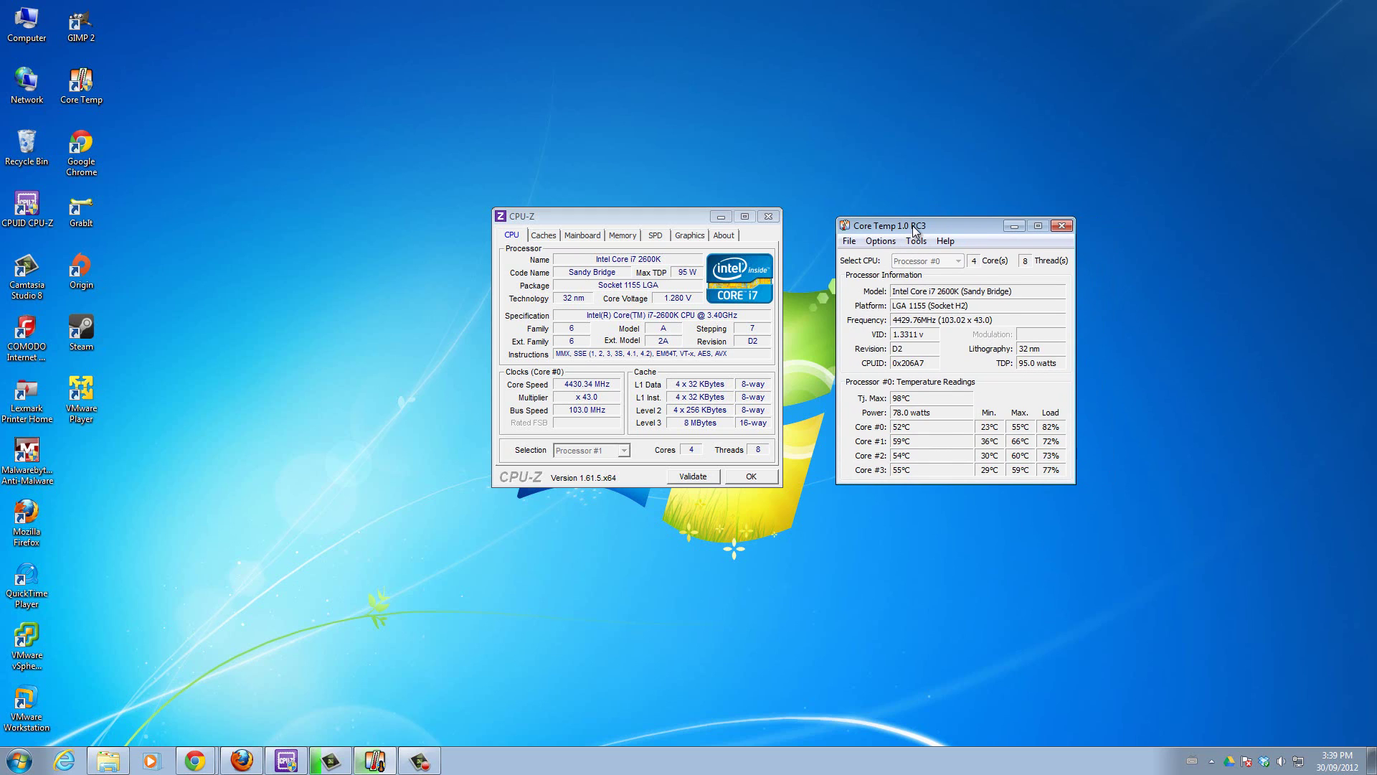
{"action": "left_click_drag", "start_coordinate": [913, 226], "coordinate": [916, 209]}
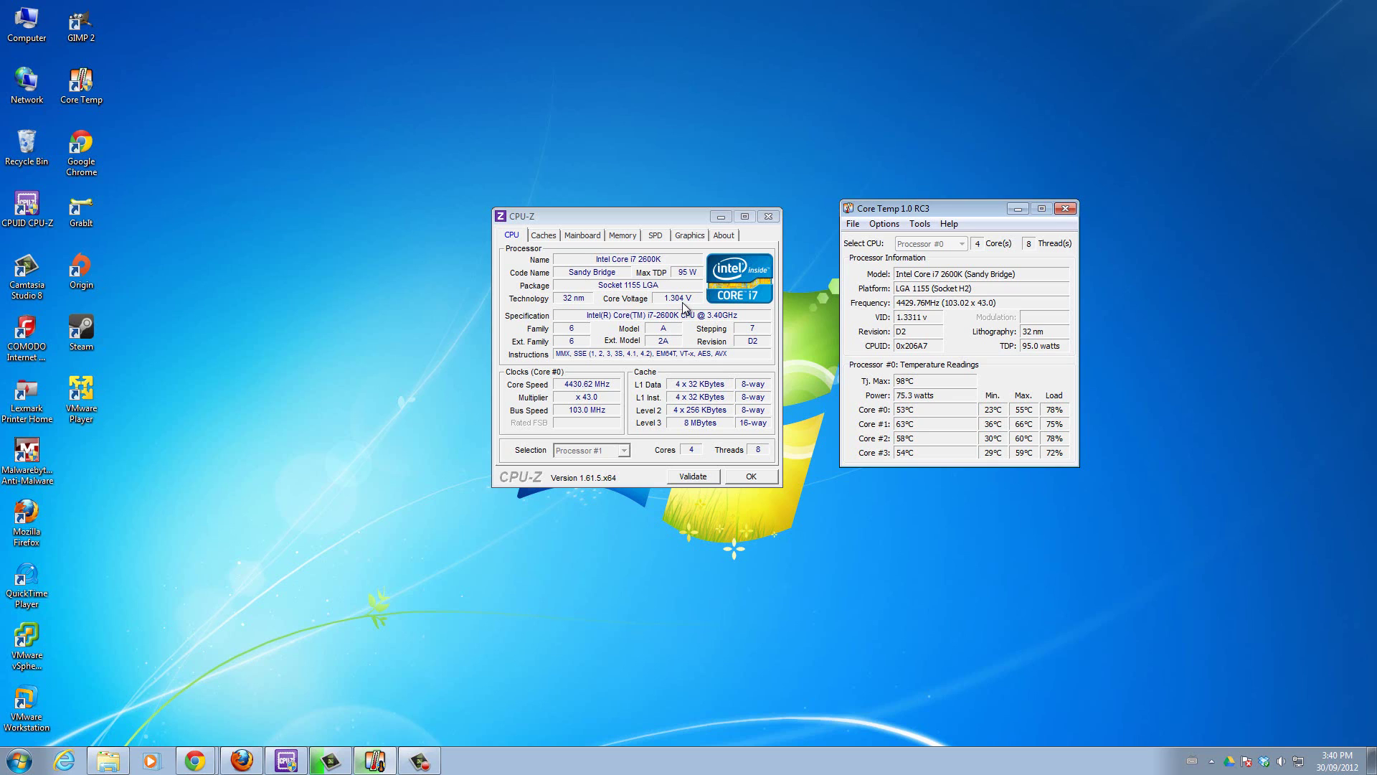
{"action": "left_click_drag", "start_coordinate": [905, 209], "coordinate": [905, 193]}
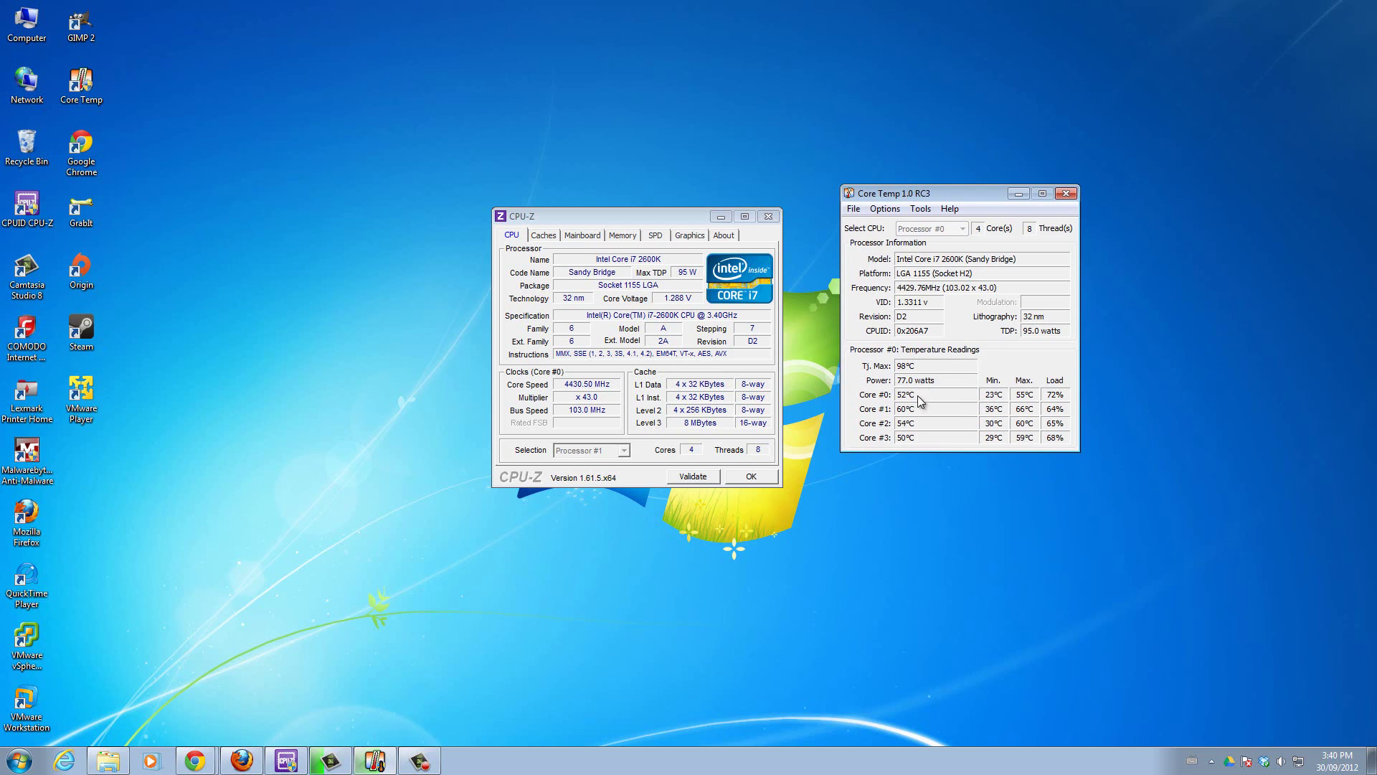
{"action": "left_click_drag", "start_coordinate": [938, 191], "coordinate": [942, 196]}
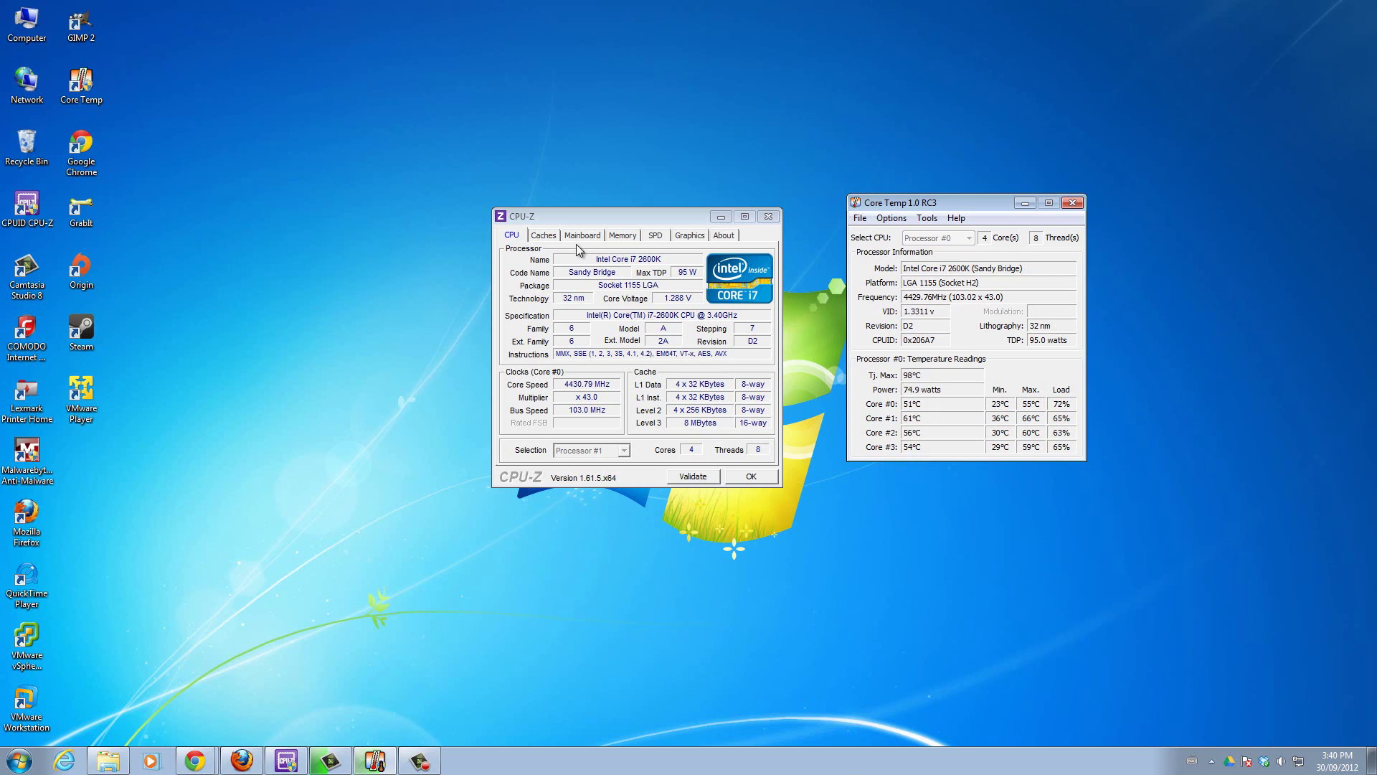
{"action": "left_click", "coordinate": [595, 260]}
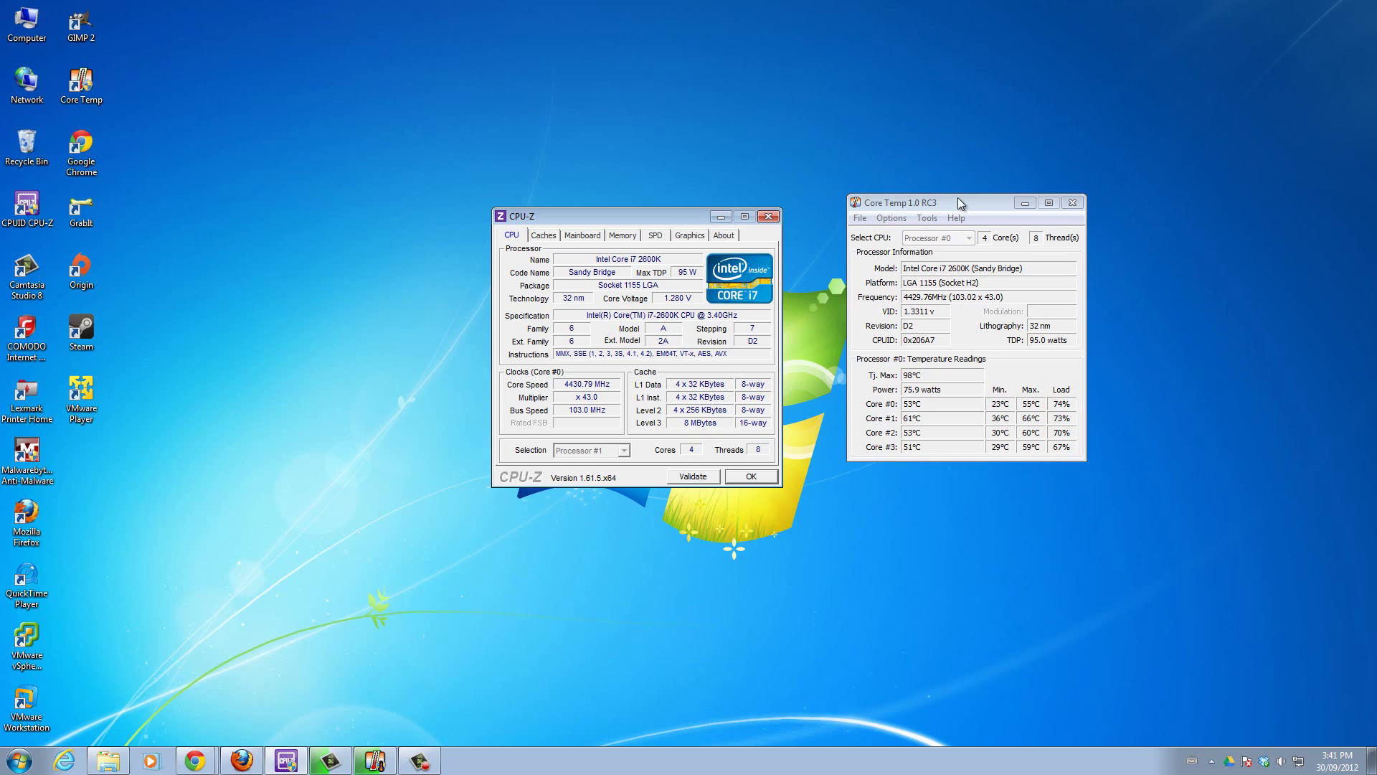
{"action": "left_click_drag", "start_coordinate": [958, 199], "coordinate": [957, 202]}
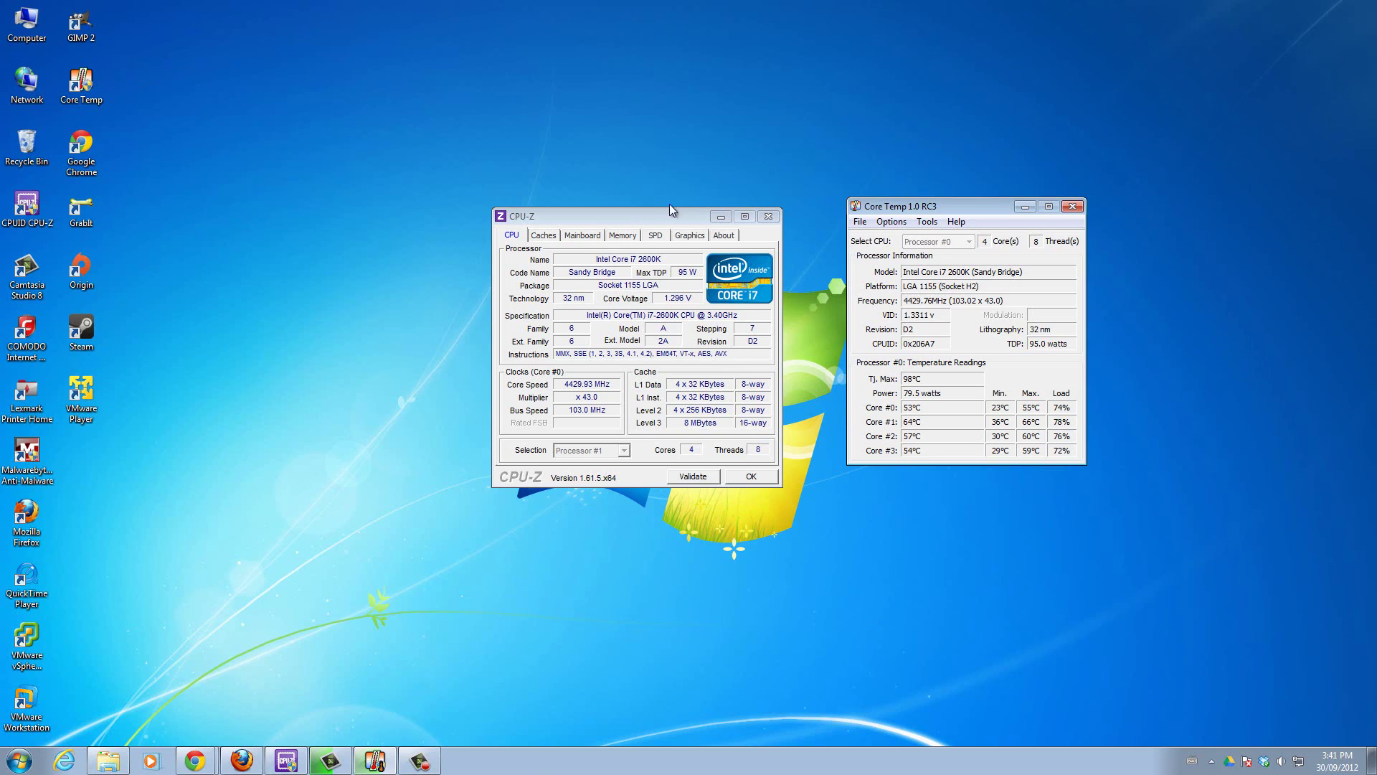
- Move CPU-Z and Core Temp up to sit side by side at the top of the screen
{"action": "left_click_drag", "start_coordinate": [670, 210], "coordinate": [746, 80]}
{"action": "left_click", "coordinate": [979, 202]}
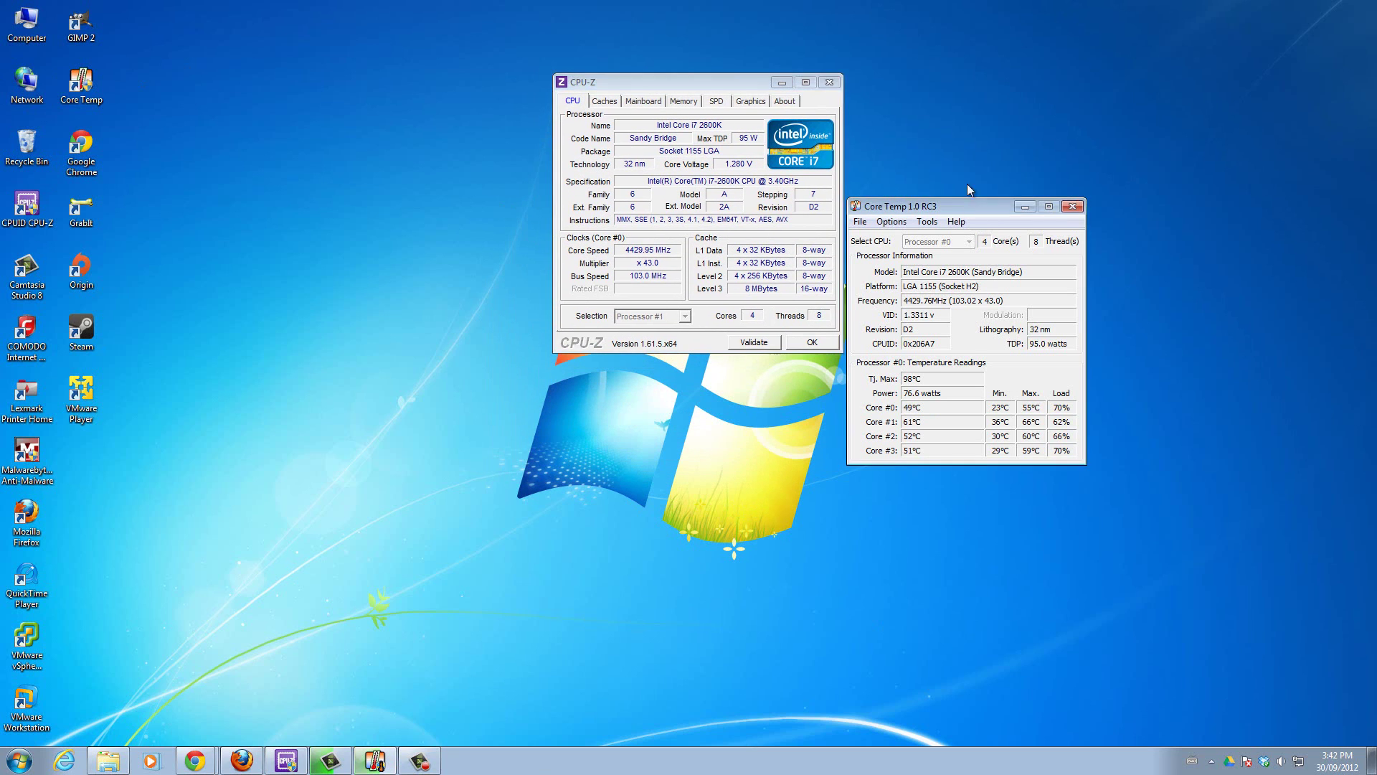
{"action": "left_click_drag", "start_coordinate": [968, 185], "coordinate": [969, 80]}
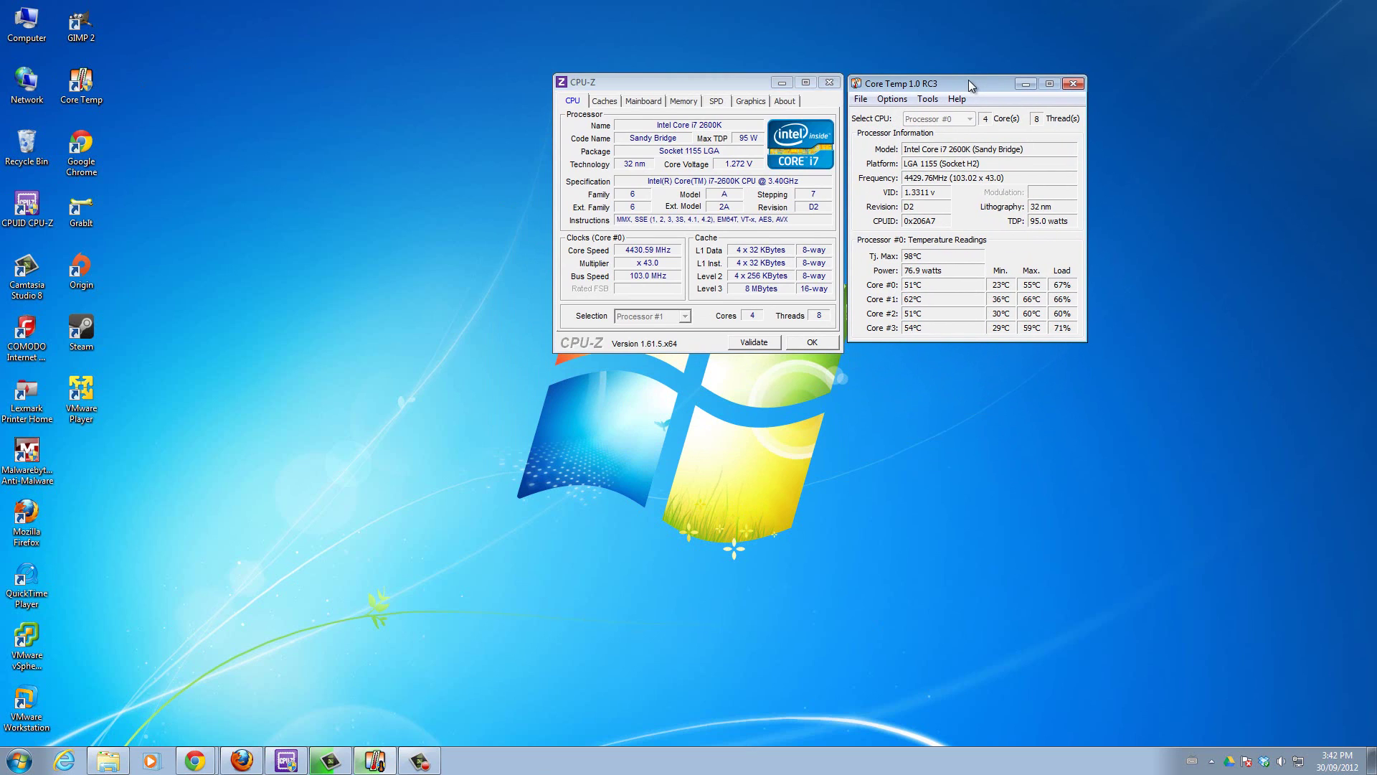
{"action": "left_click_drag", "start_coordinate": [968, 80], "coordinate": [970, 79]}
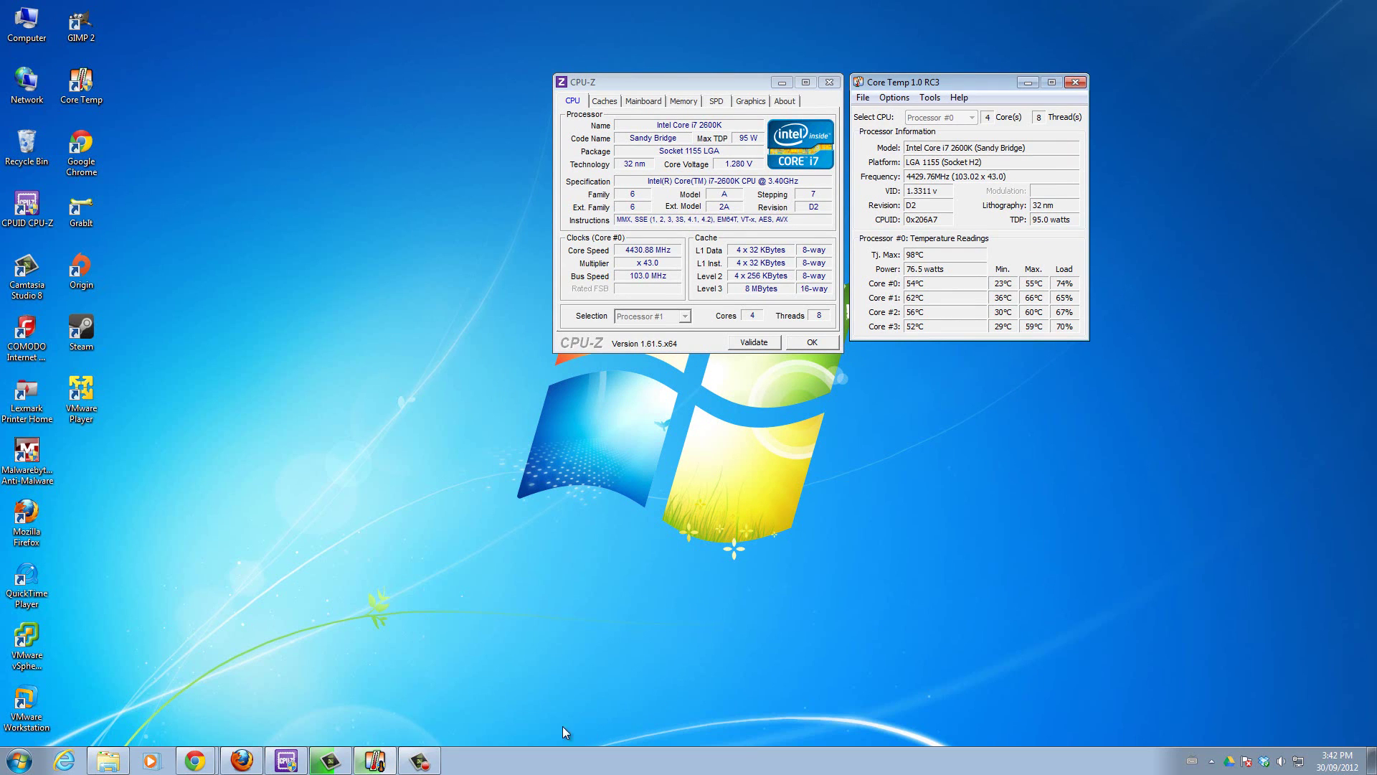
{"action": "mouse_move", "coordinate": [275, 761]}
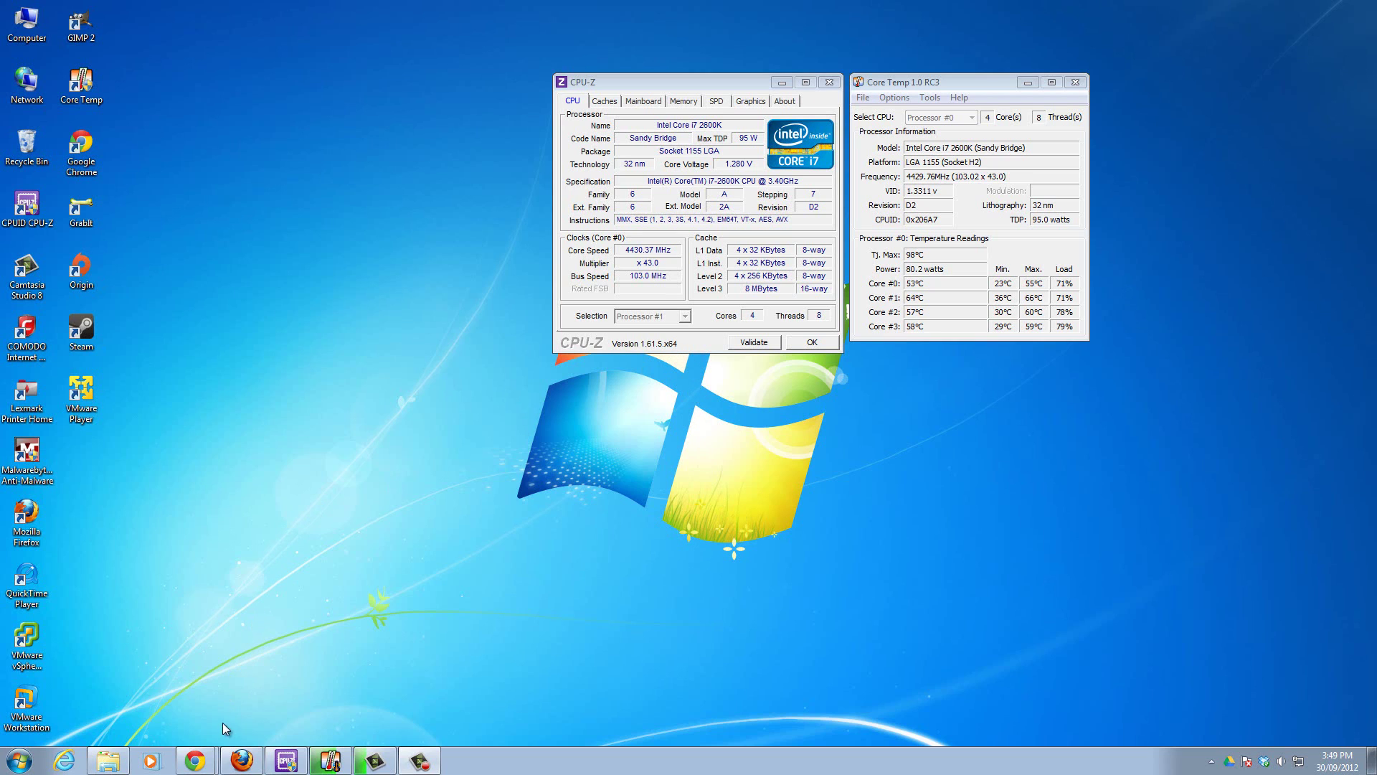
{"action": "mouse_move", "coordinate": [203, 771]}
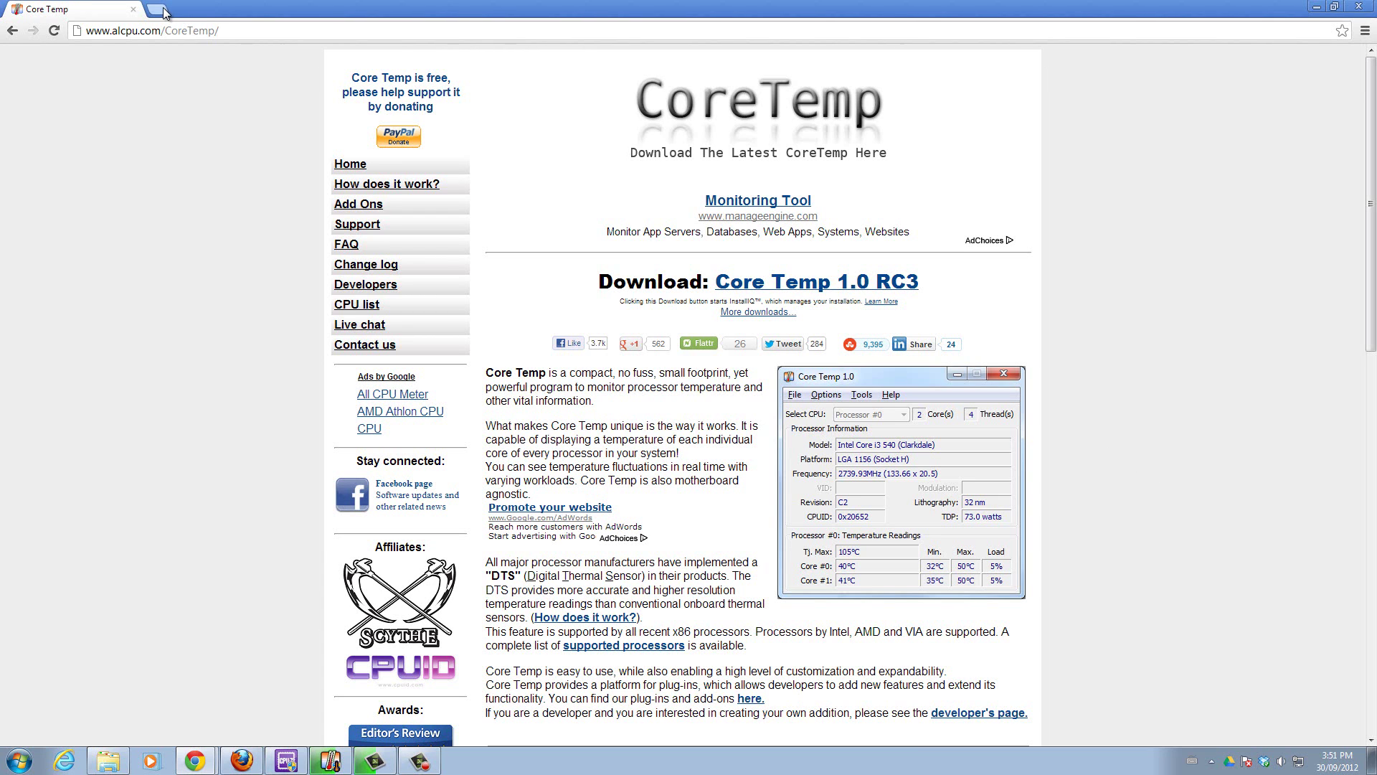
- Search Google for 'prime95' from Chrome's address bar
{"action": "left_click", "coordinate": [183, 29]}
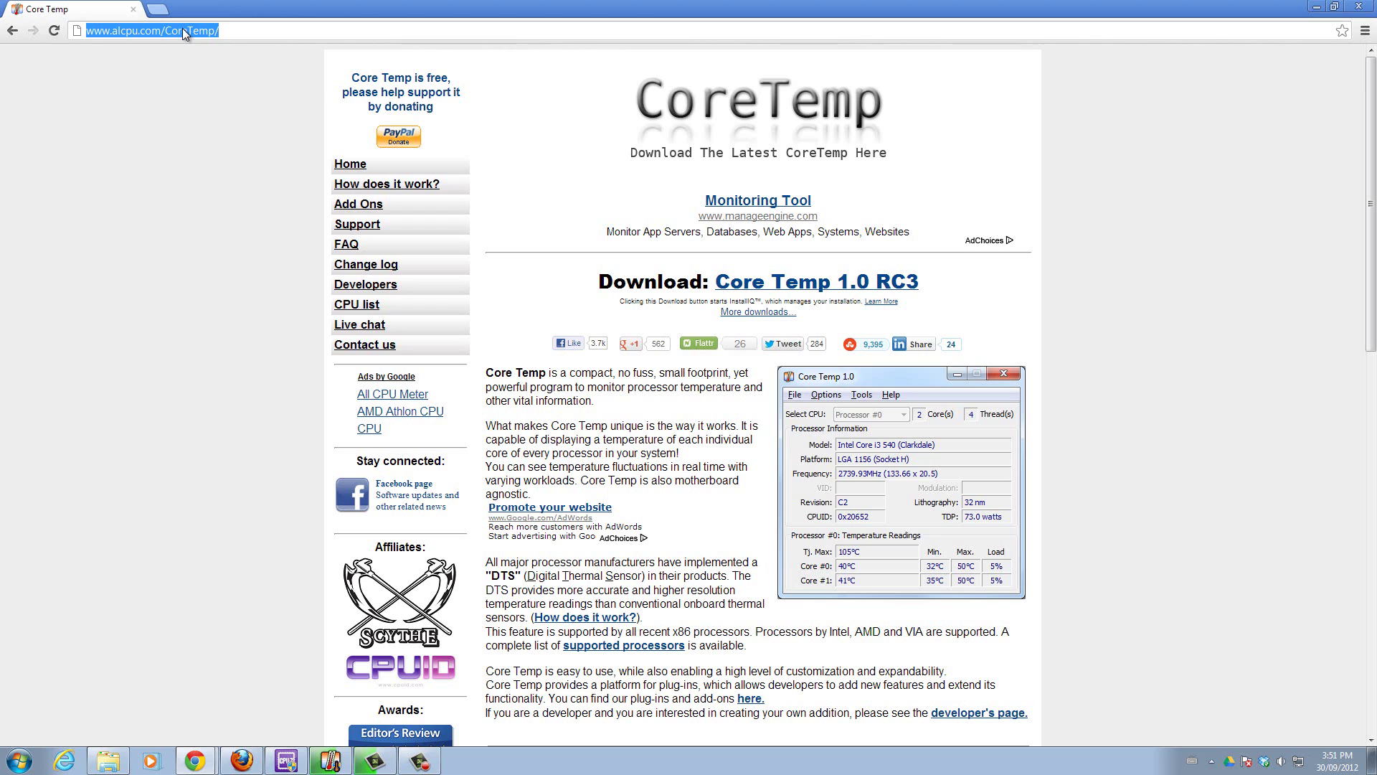
{"action": "type", "text": "prime9"}
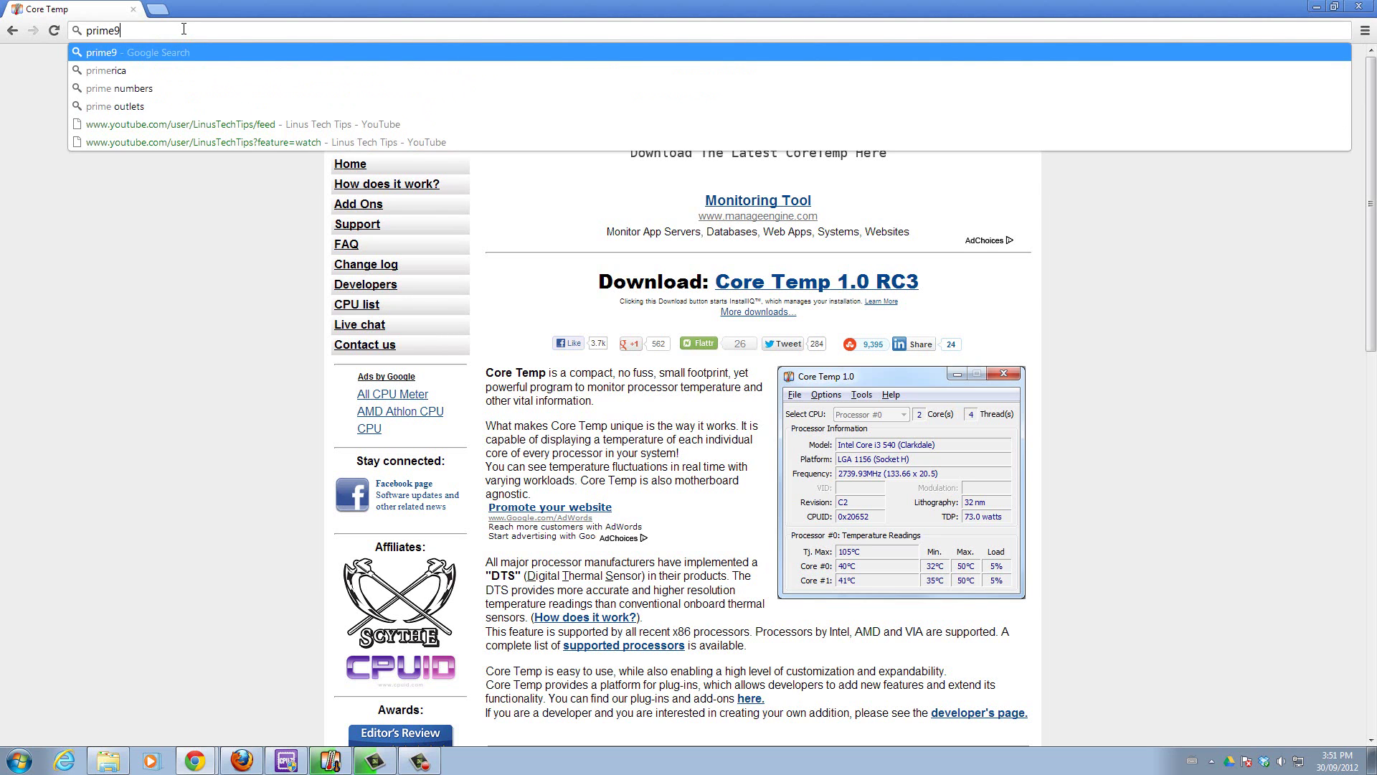
{"action": "type", "text": "5"}
{"action": "key", "text": "Return"}
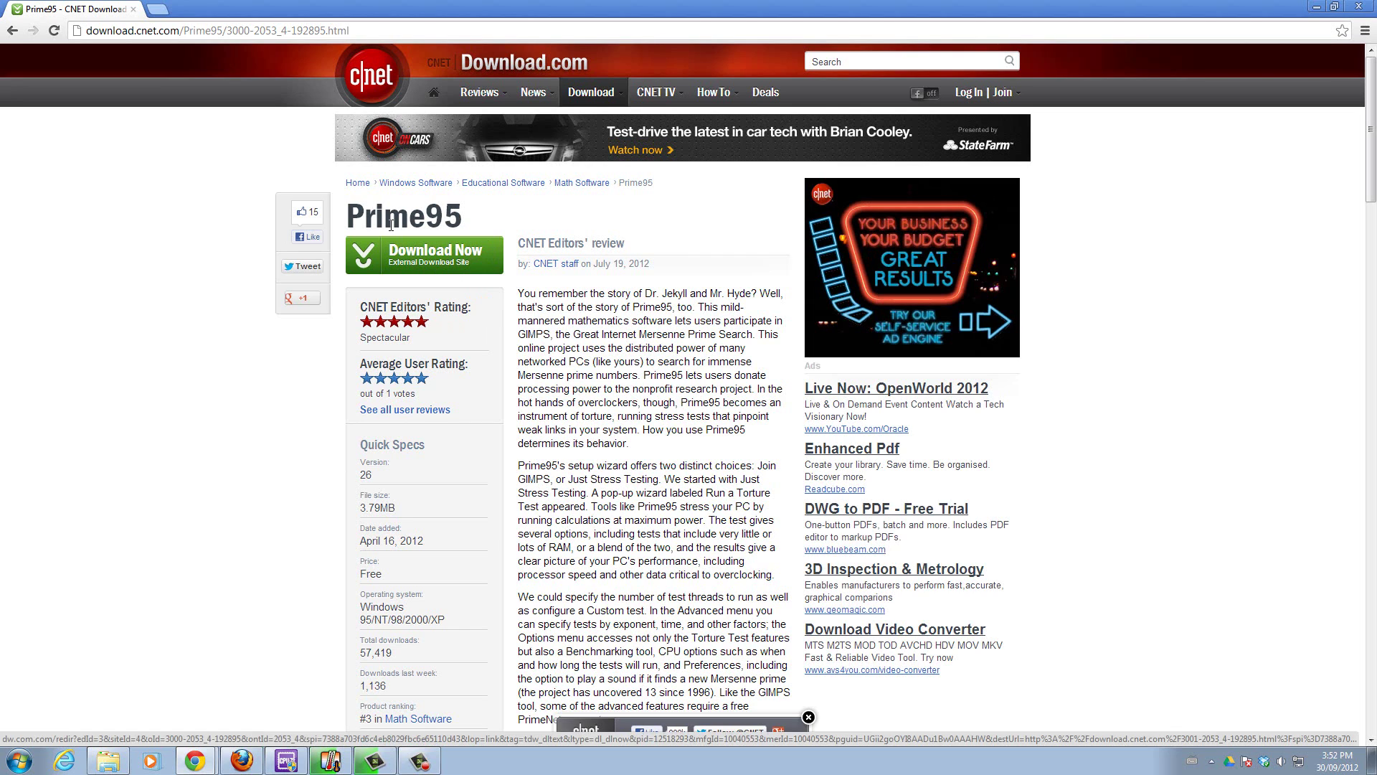
- Download Prime95 from Download.com, confirming the external-site download of p95v266.zip
{"action": "left_click", "coordinate": [435, 264]}
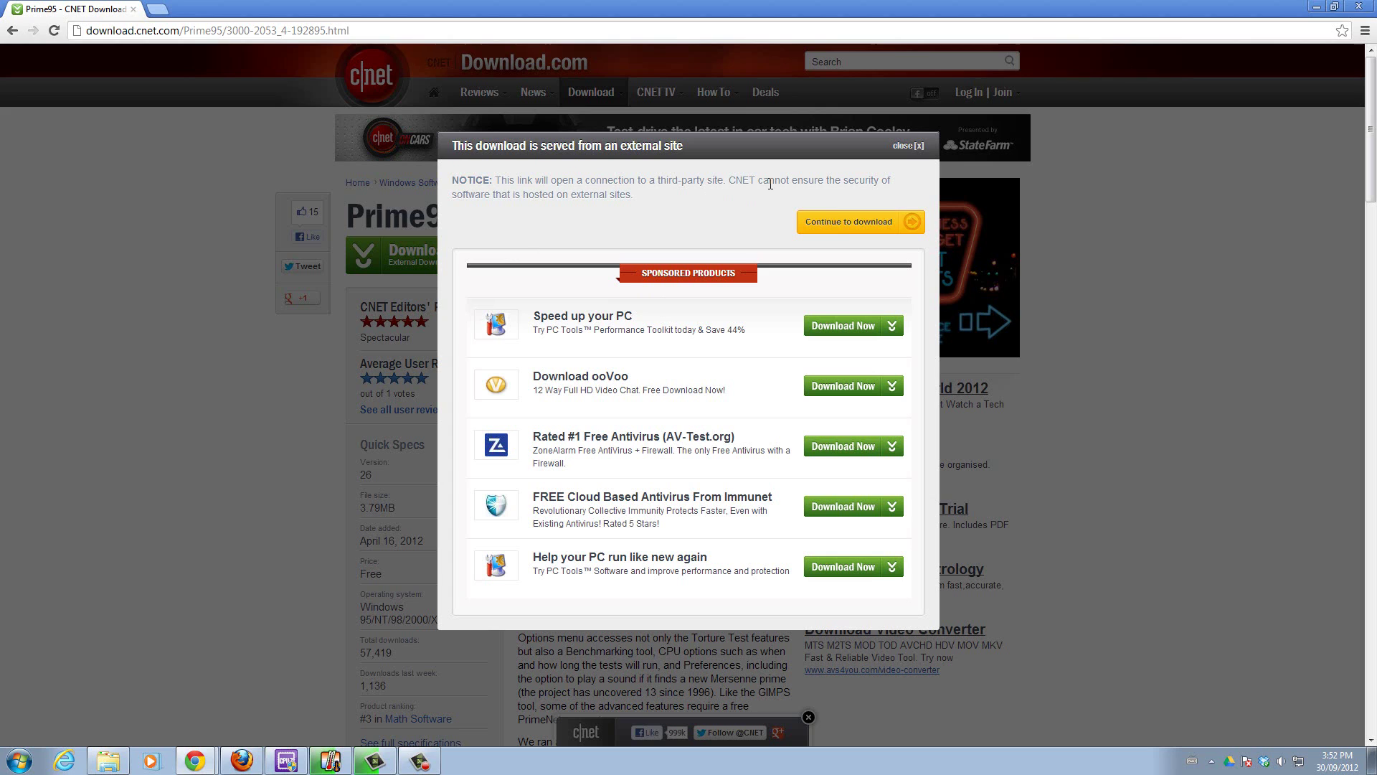
{"action": "left_click", "coordinate": [822, 226]}
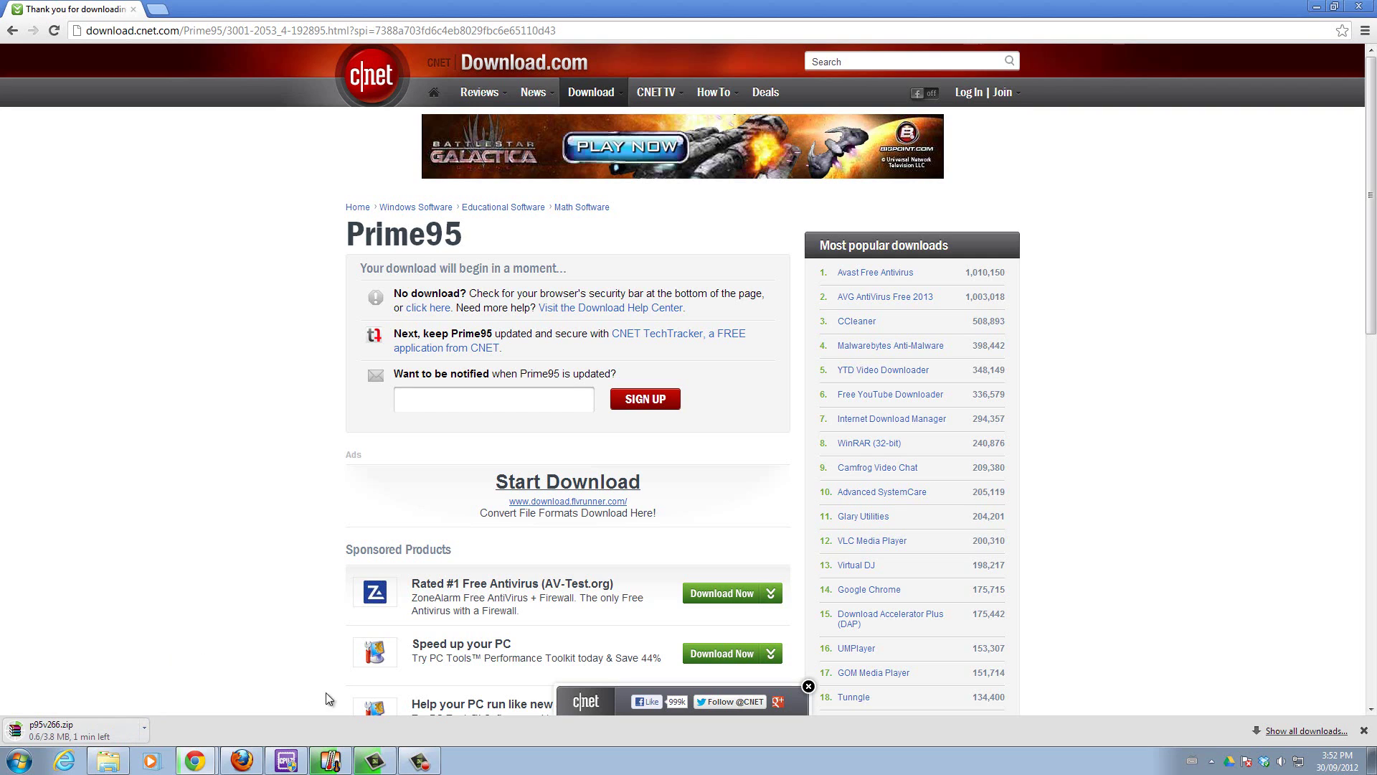
{"action": "mouse_move", "coordinate": [378, 760]}
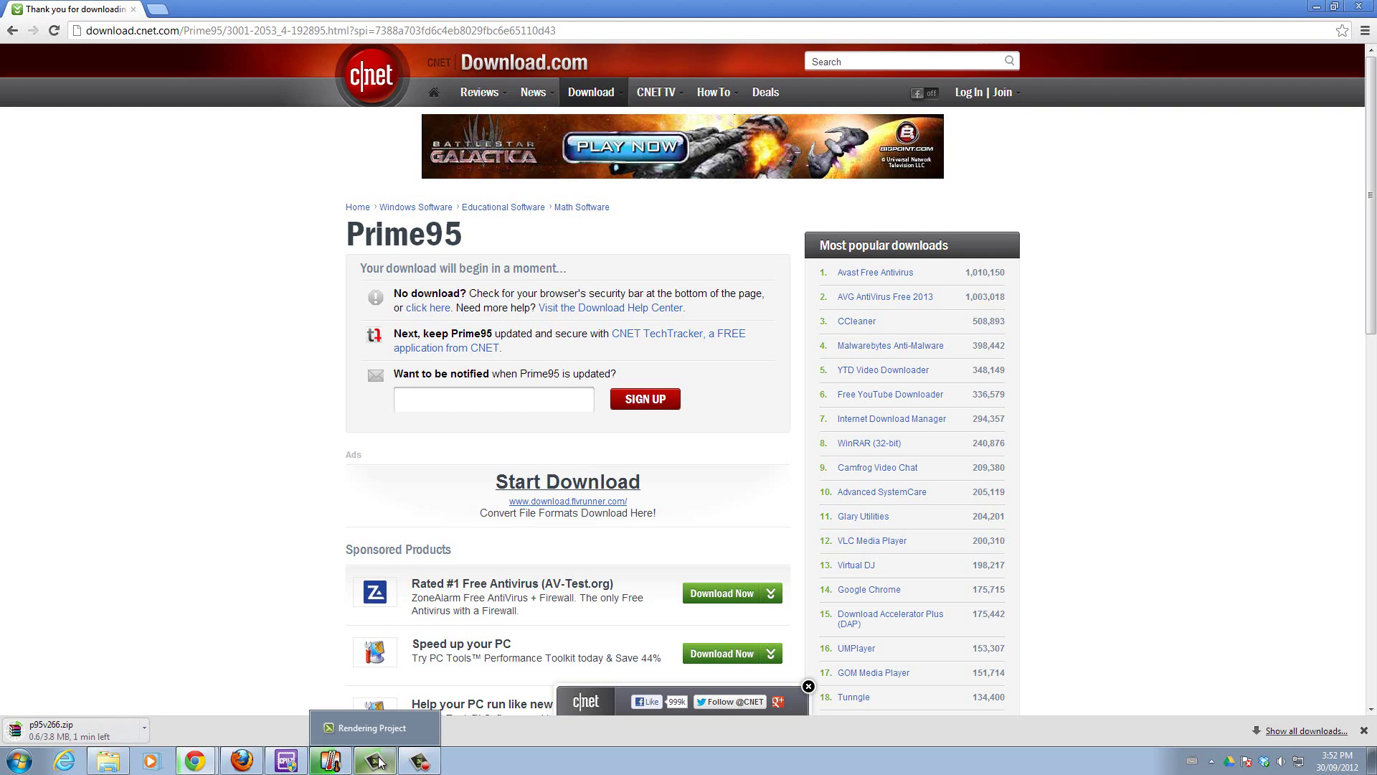
- Cancel the stalled p95v266.zip download and fetch Prime95 again as p95v266 (1).zip
{"action": "left_click", "coordinate": [420, 762]}
{"action": "left_click", "coordinate": [1306, 690]}
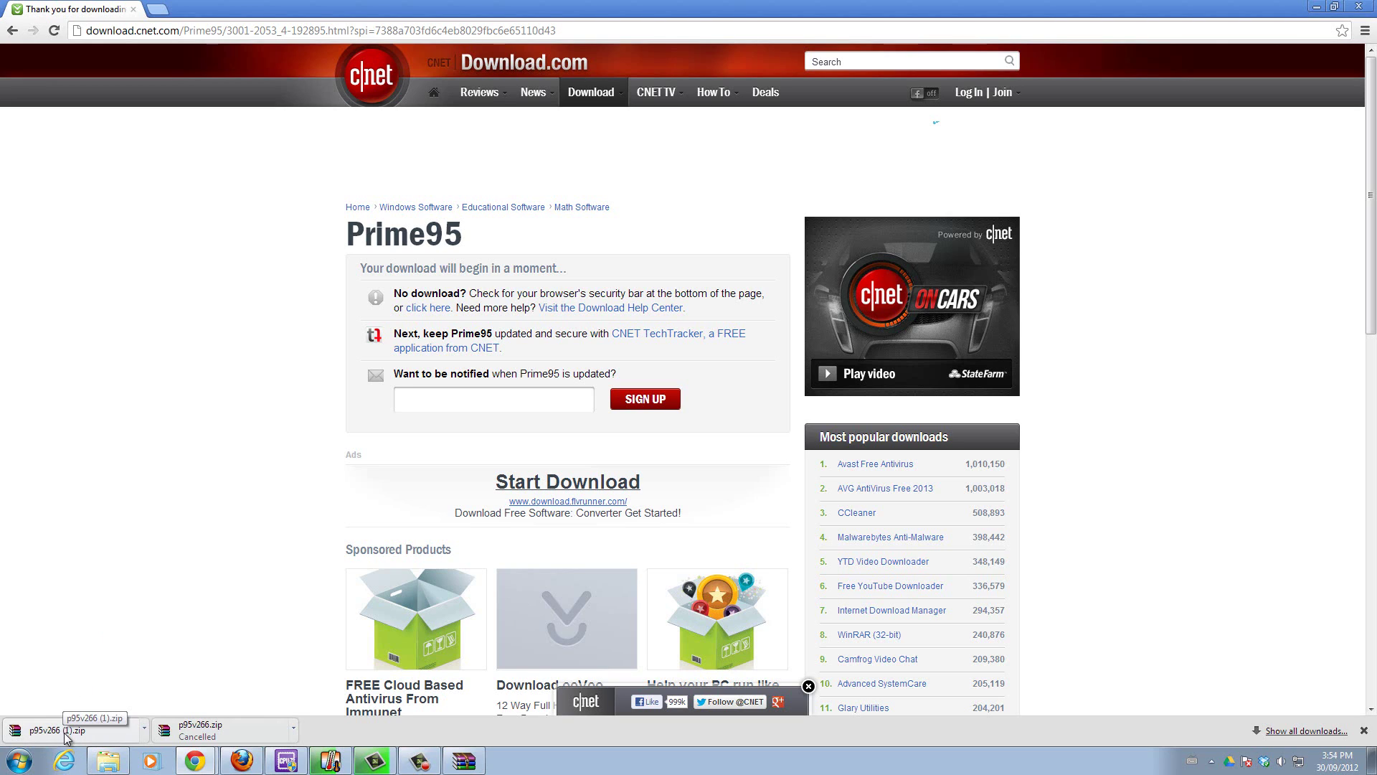
- Show p95v266 (1).zip in the Downloads folder and open it in WinRAR
{"action": "right_click", "coordinate": [65, 735]}
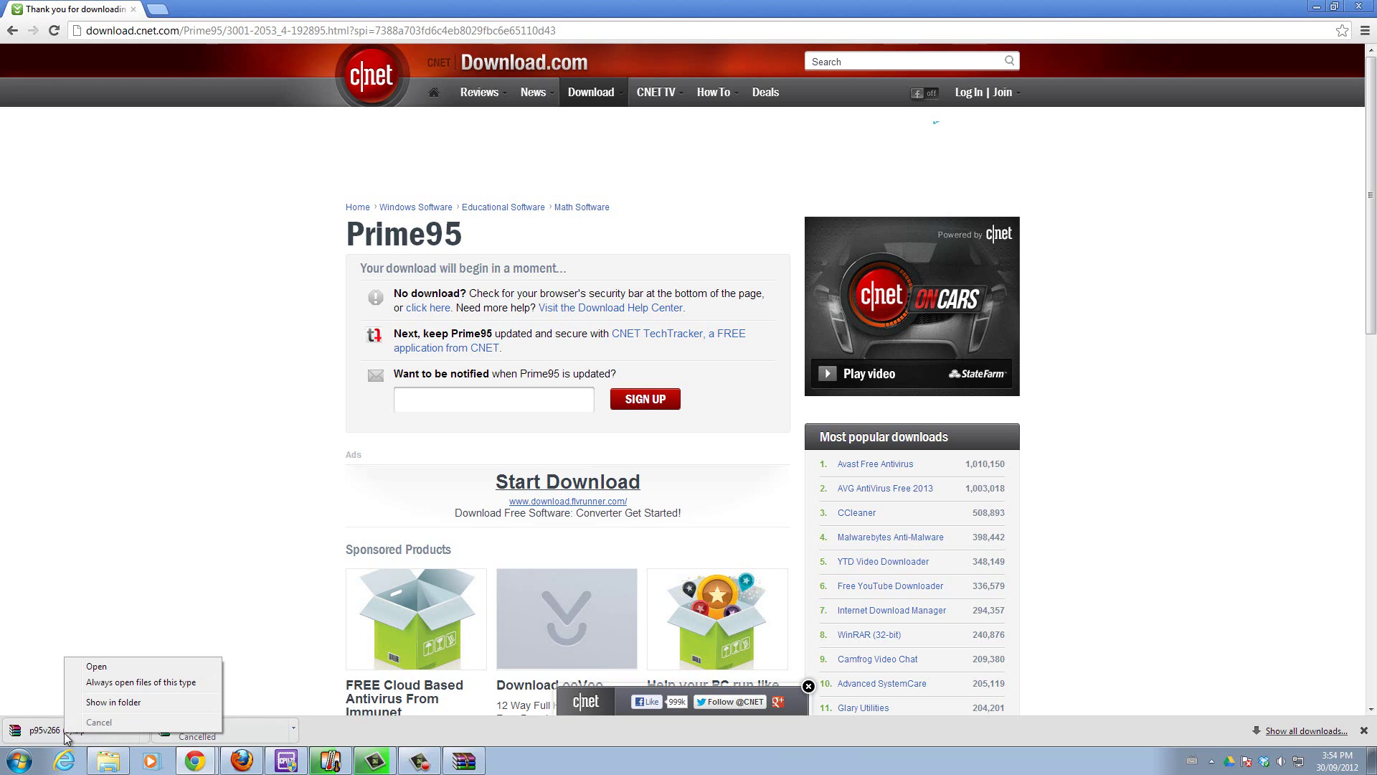
{"action": "left_click", "coordinate": [115, 702]}
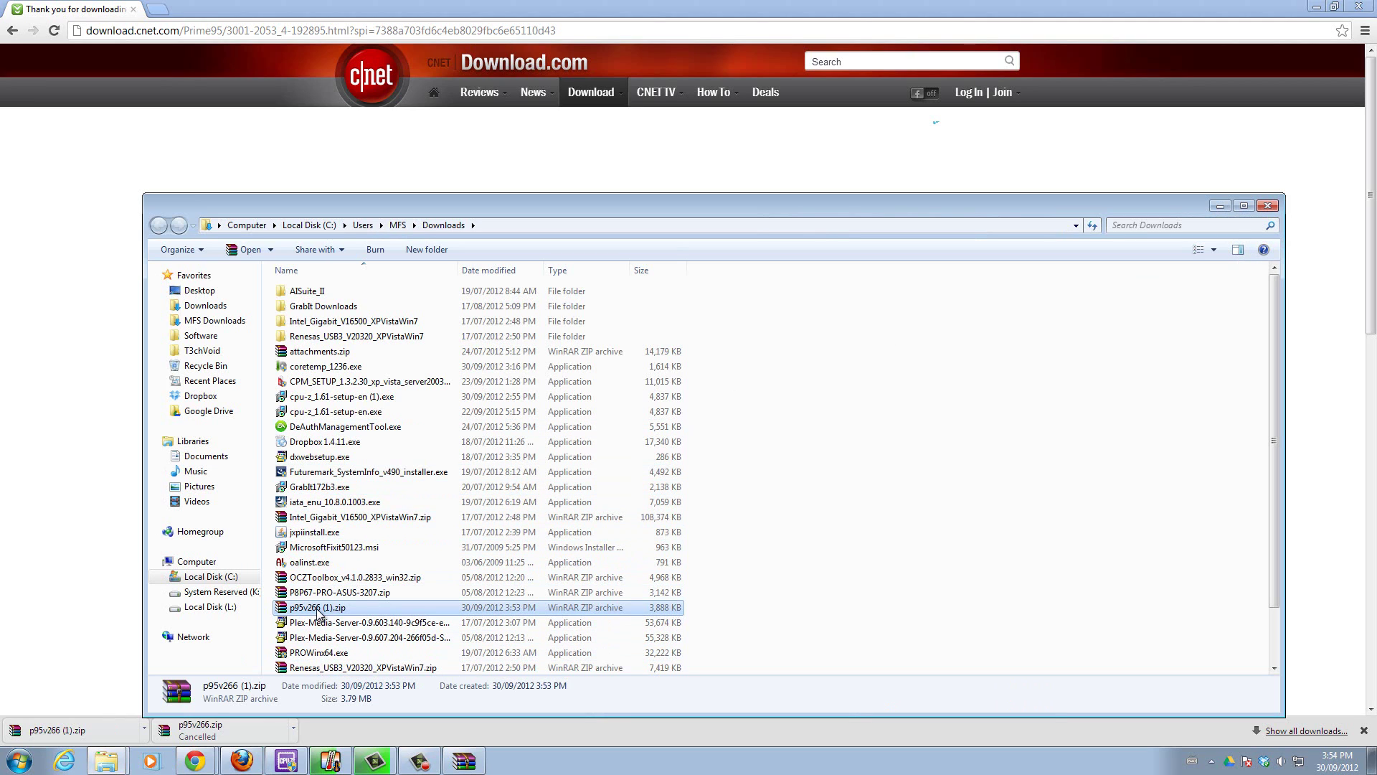
{"action": "double_click", "coordinate": [320, 612]}
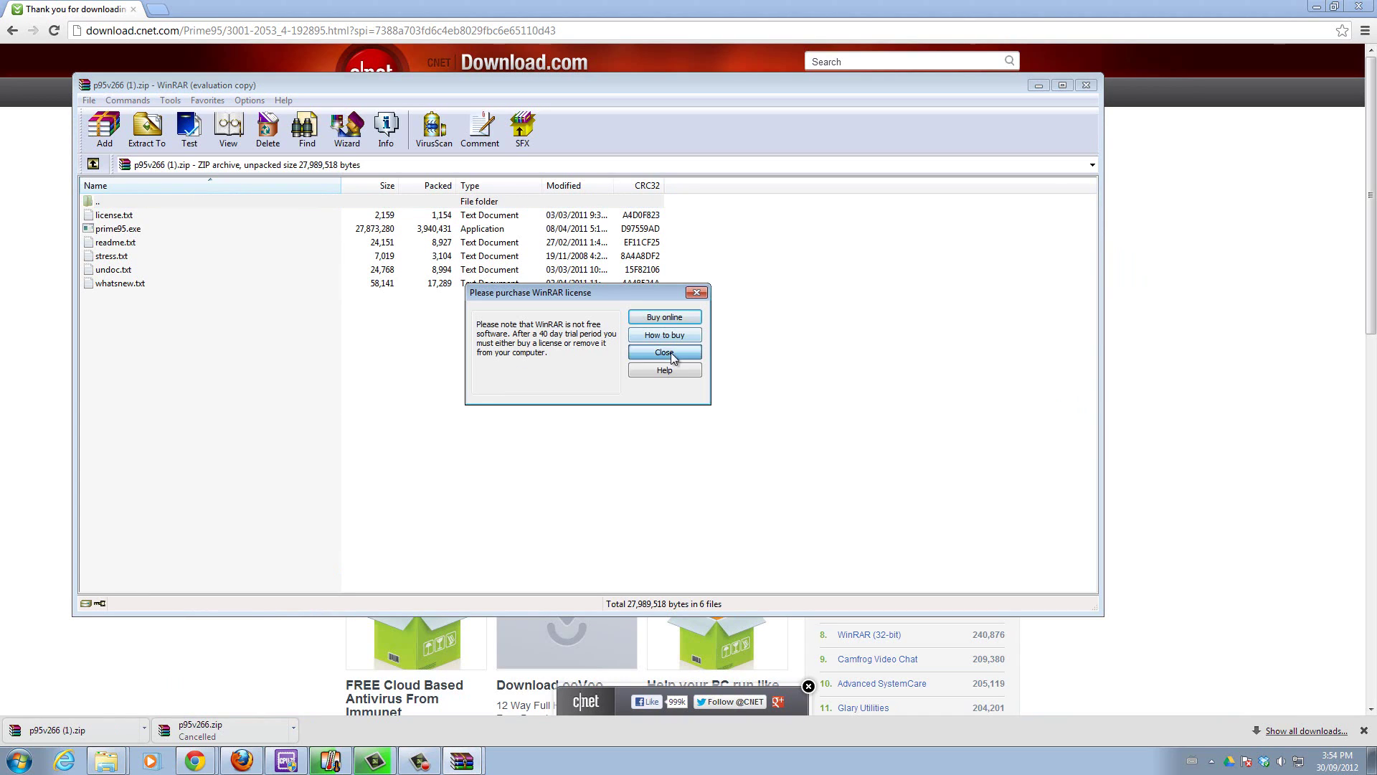
- Dismiss WinRAR's licence reminder and run prime95.exe directly from the archive
{"action": "left_click", "coordinate": [670, 351]}
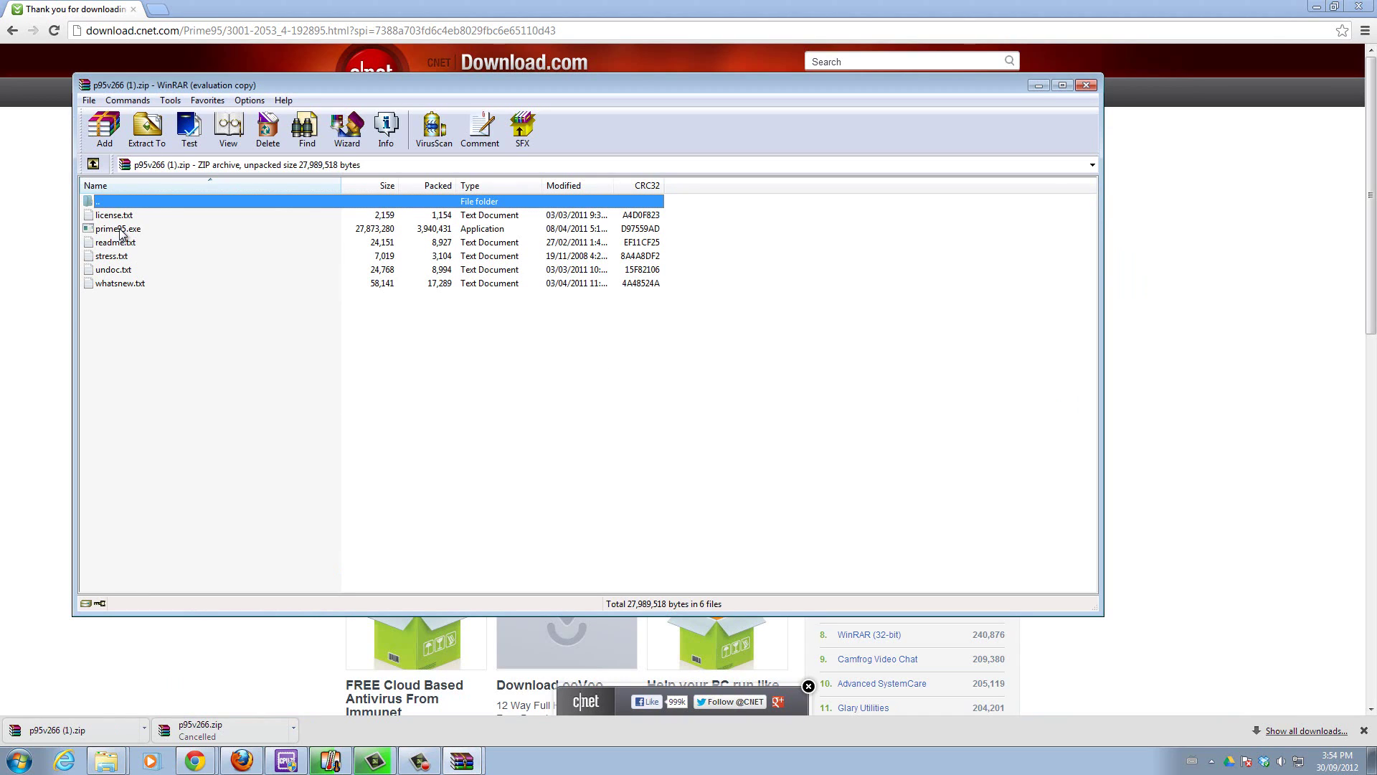
{"action": "left_click_drag", "start_coordinate": [172, 88], "coordinate": [388, 121]}
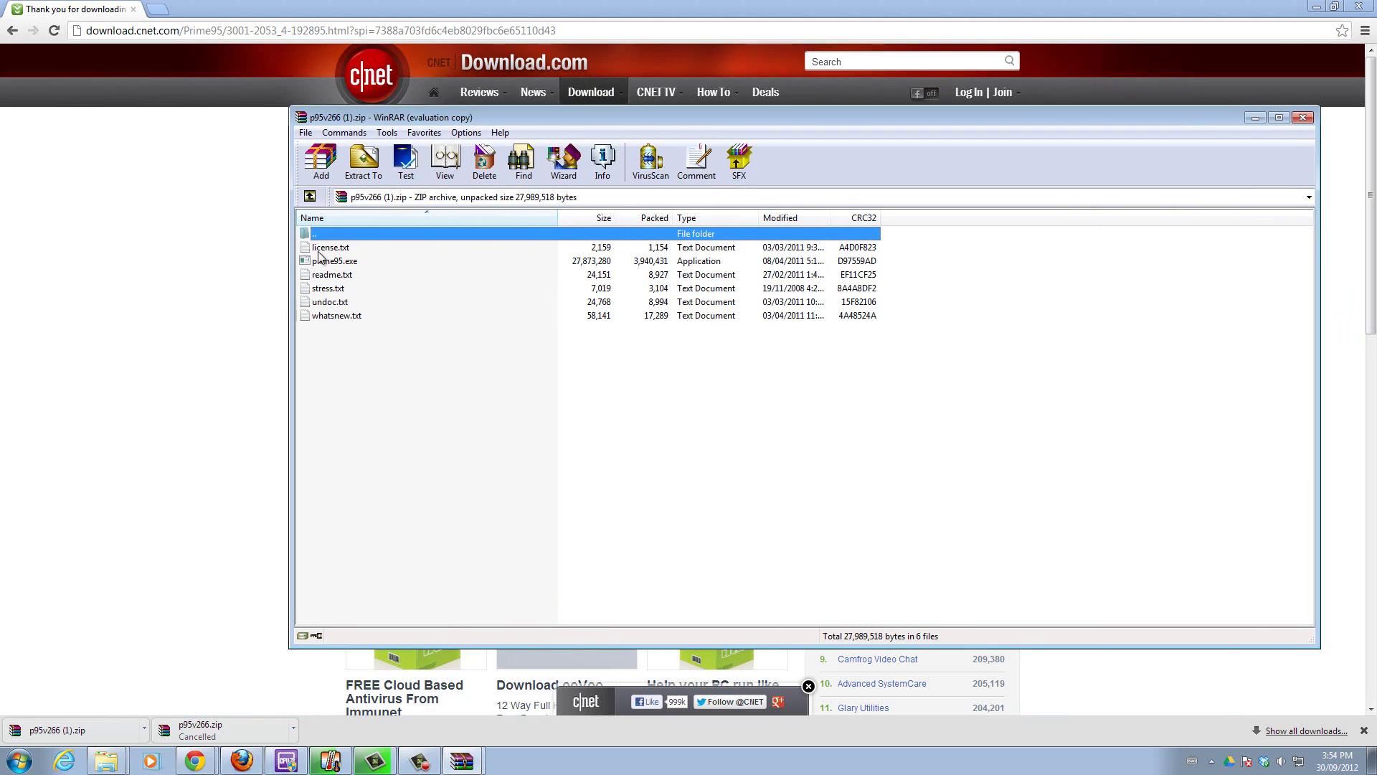
{"action": "left_click", "coordinate": [339, 264]}
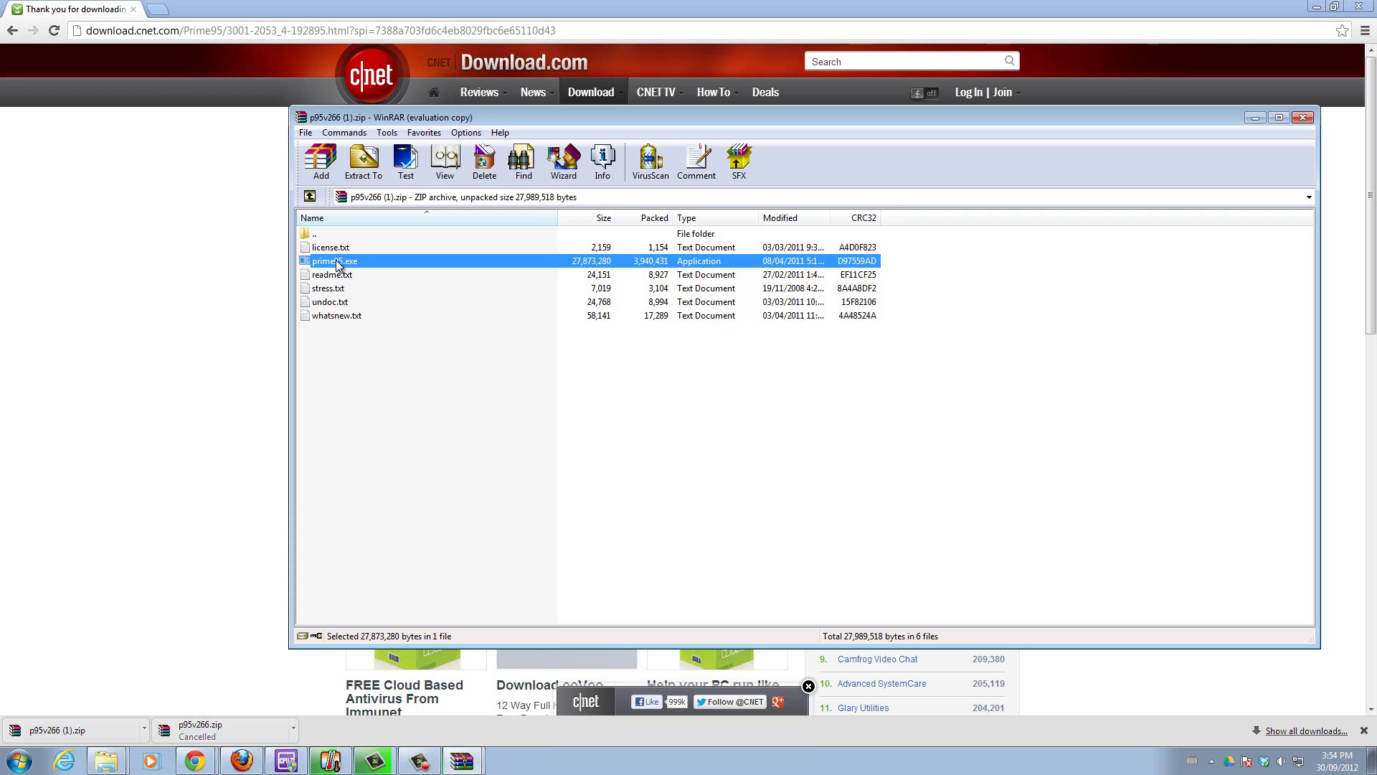
{"action": "double_click", "coordinate": [339, 264]}
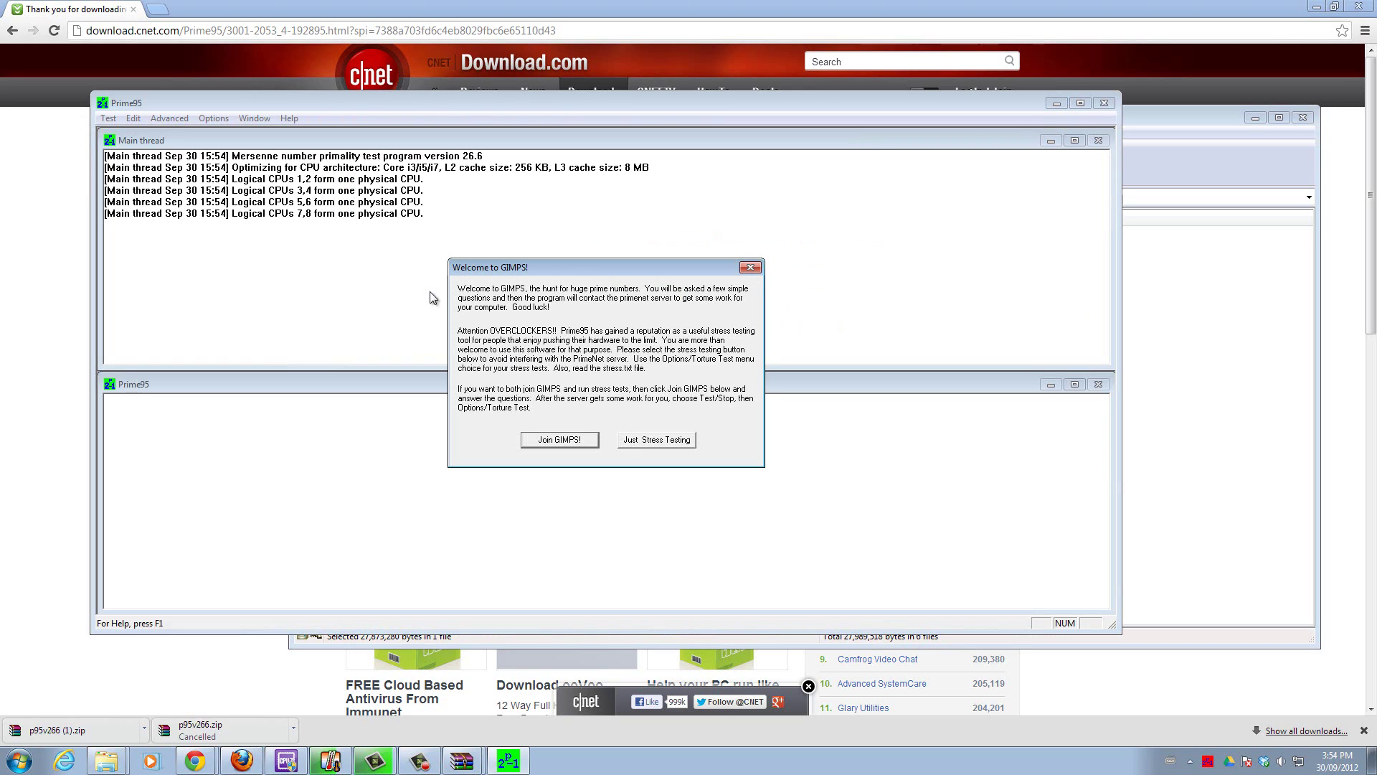
- Choose Just Stress Testing, minimize Chrome and the Downloads folder, and position the torture test dialog
{"action": "left_click", "coordinate": [650, 446]}
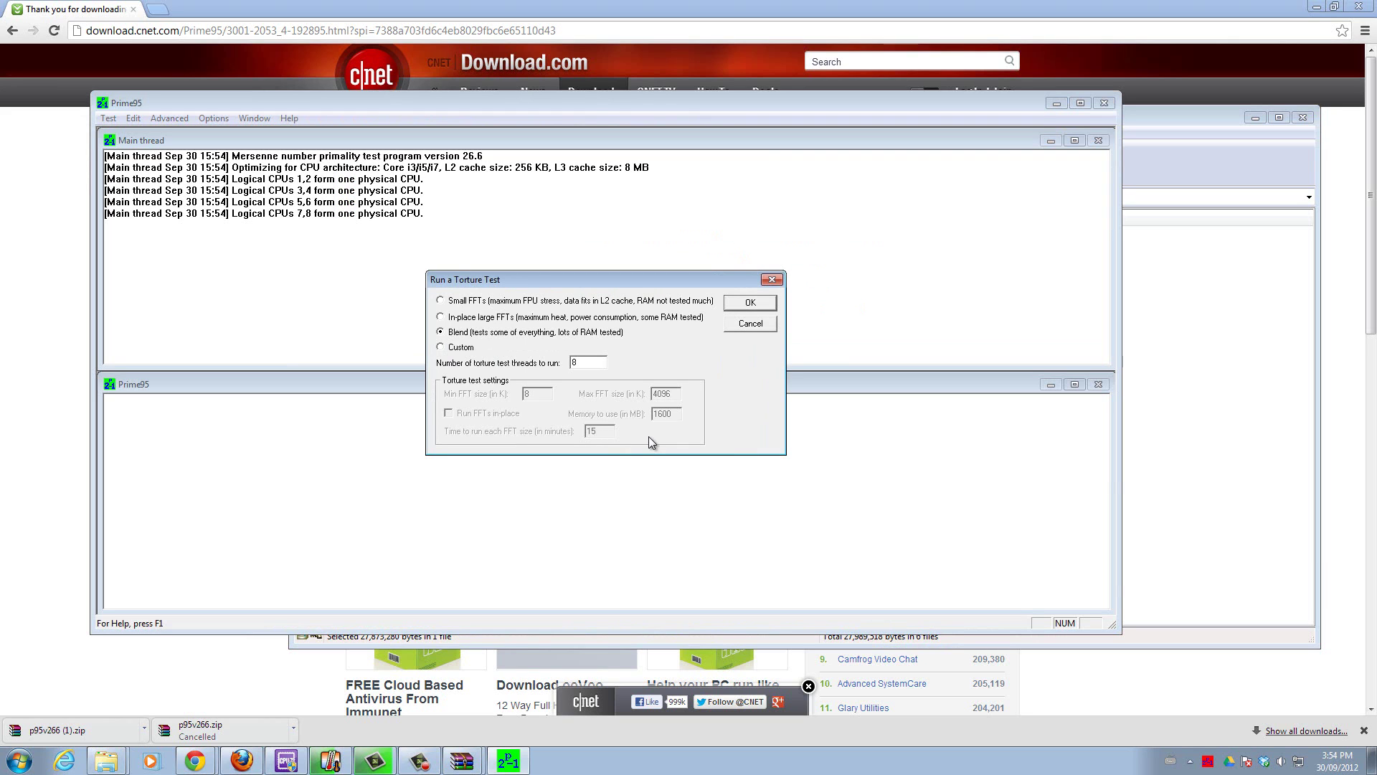
{"action": "left_click", "coordinate": [1316, 6]}
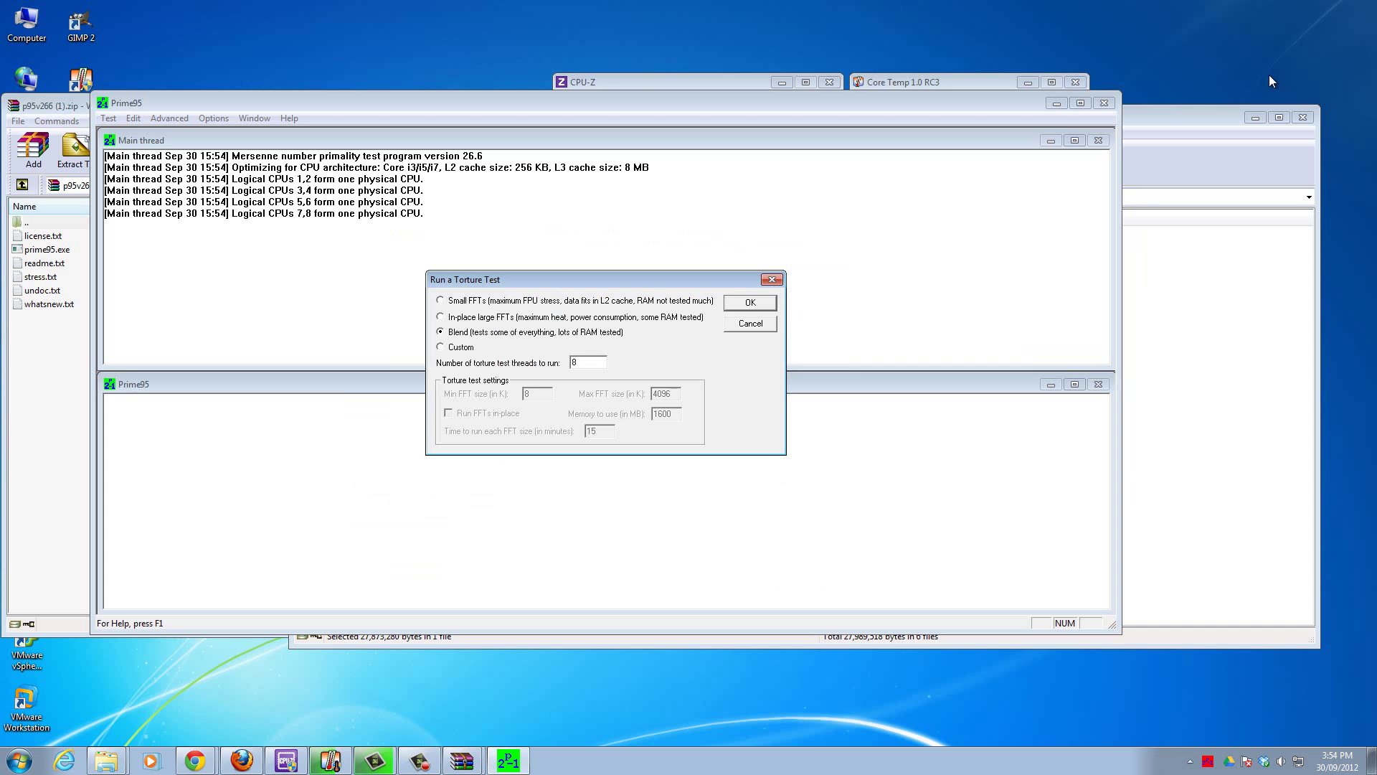
{"action": "left_click", "coordinate": [1255, 117]}
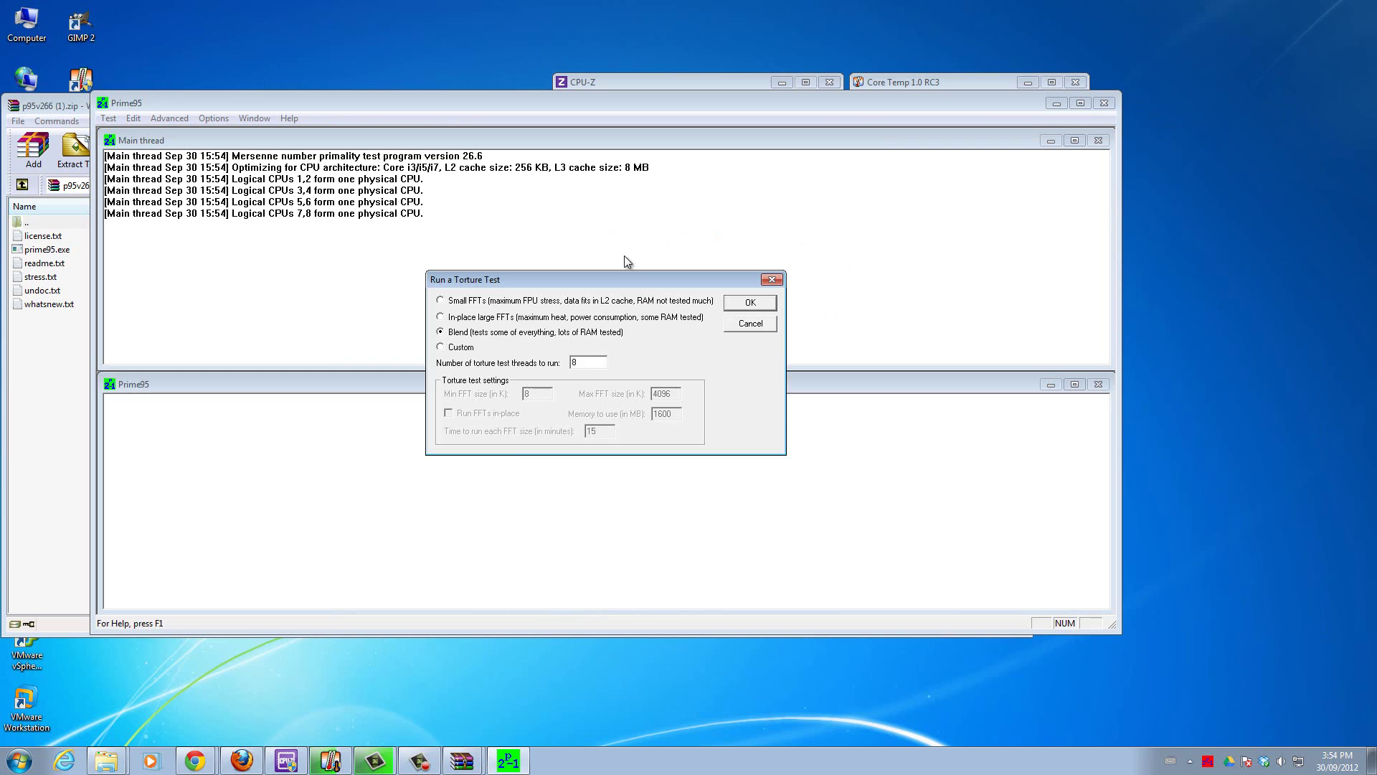
{"action": "left_click_drag", "start_coordinate": [617, 280], "coordinate": [552, 301]}
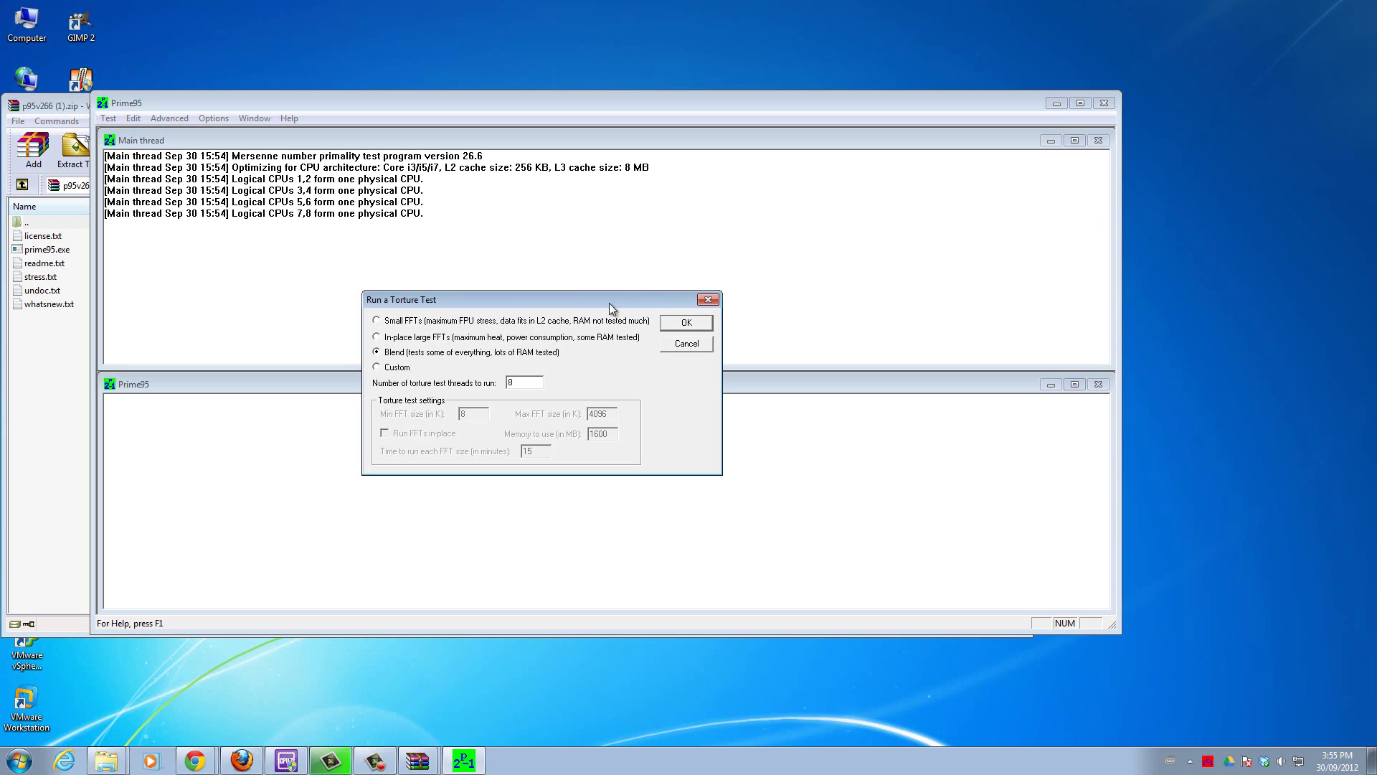
{"action": "left_click_drag", "start_coordinate": [610, 304], "coordinate": [614, 243]}
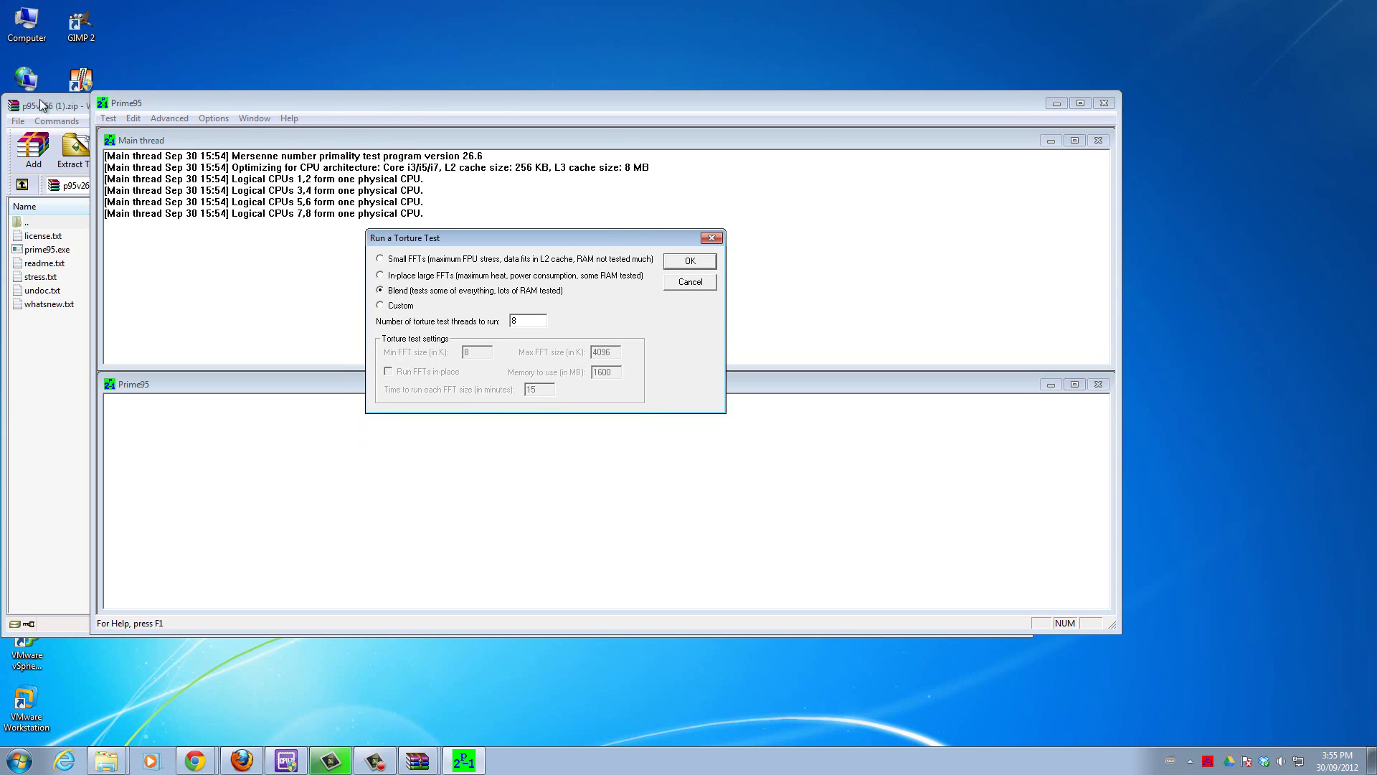
- Close WinRAR after dismissing its evaluation reminder, then move the torture test dialog down-left
{"action": "left_click", "coordinate": [41, 105]}
{"action": "left_click", "coordinate": [605, 370]}
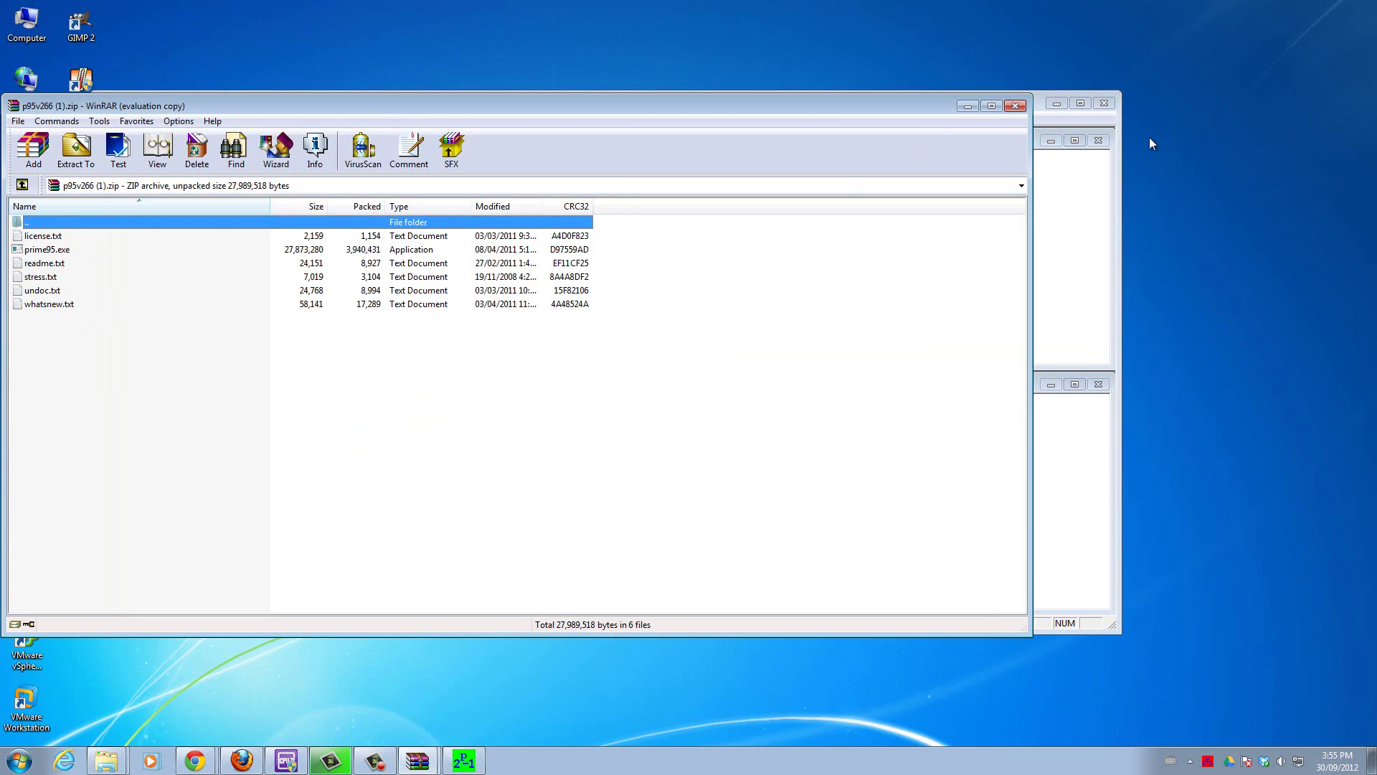
{"action": "left_click", "coordinate": [1008, 107]}
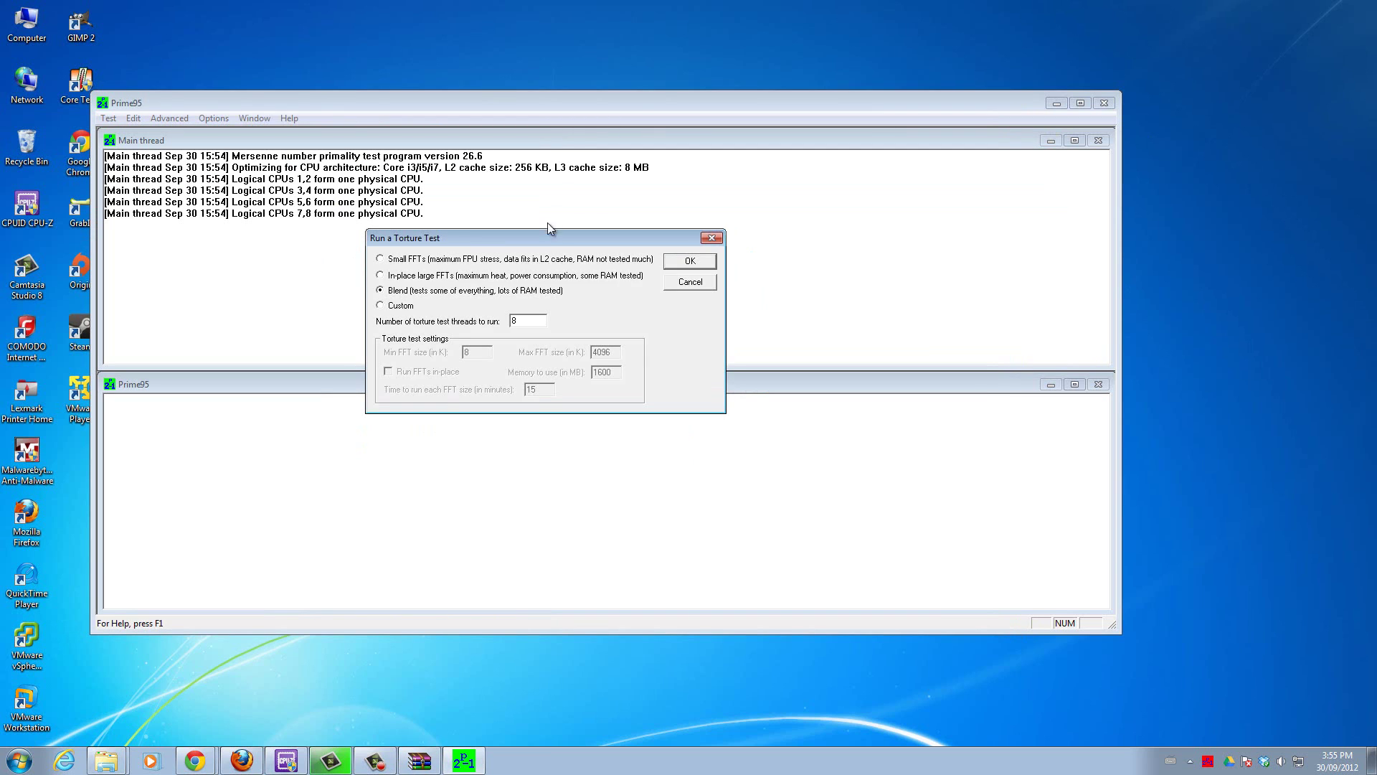
{"action": "left_click_drag", "start_coordinate": [555, 240], "coordinate": [527, 267]}
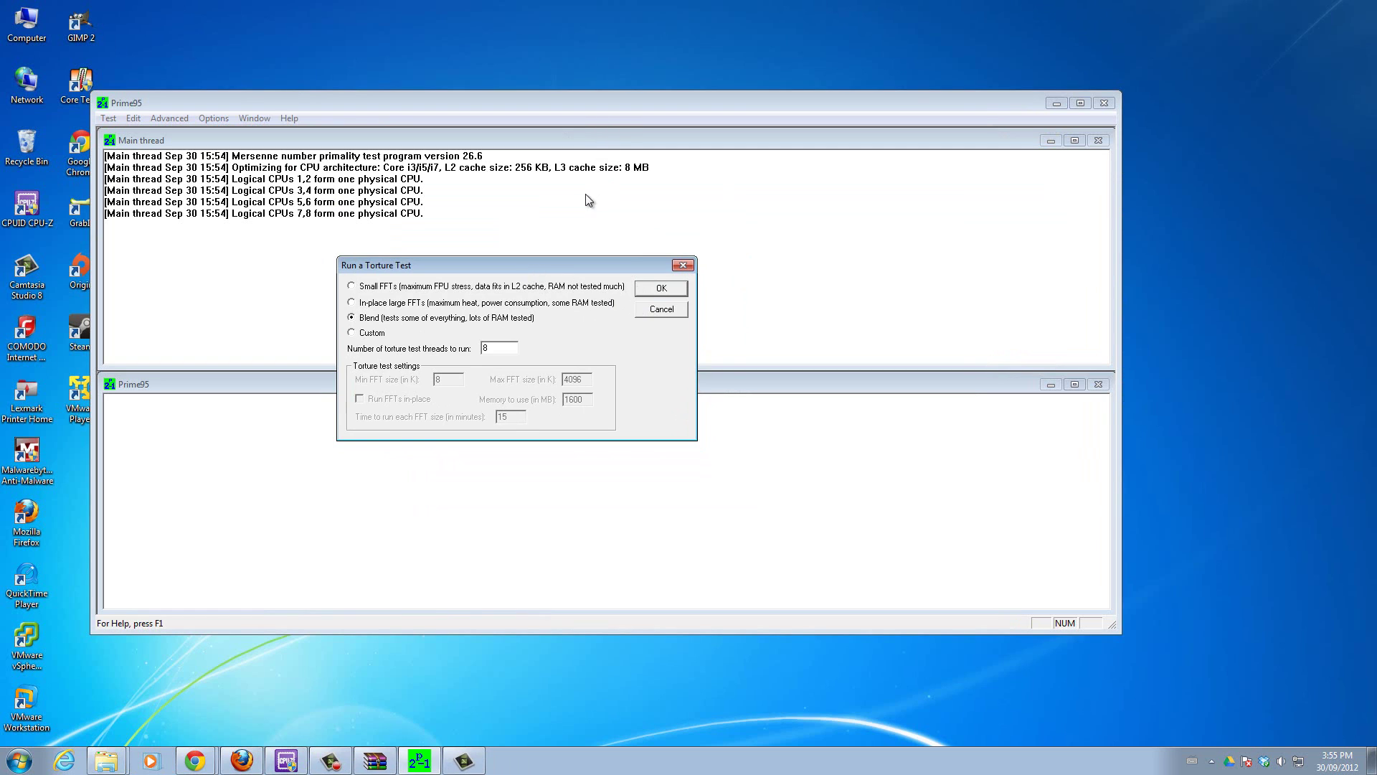
{"action": "left_click", "coordinate": [609, 120]}
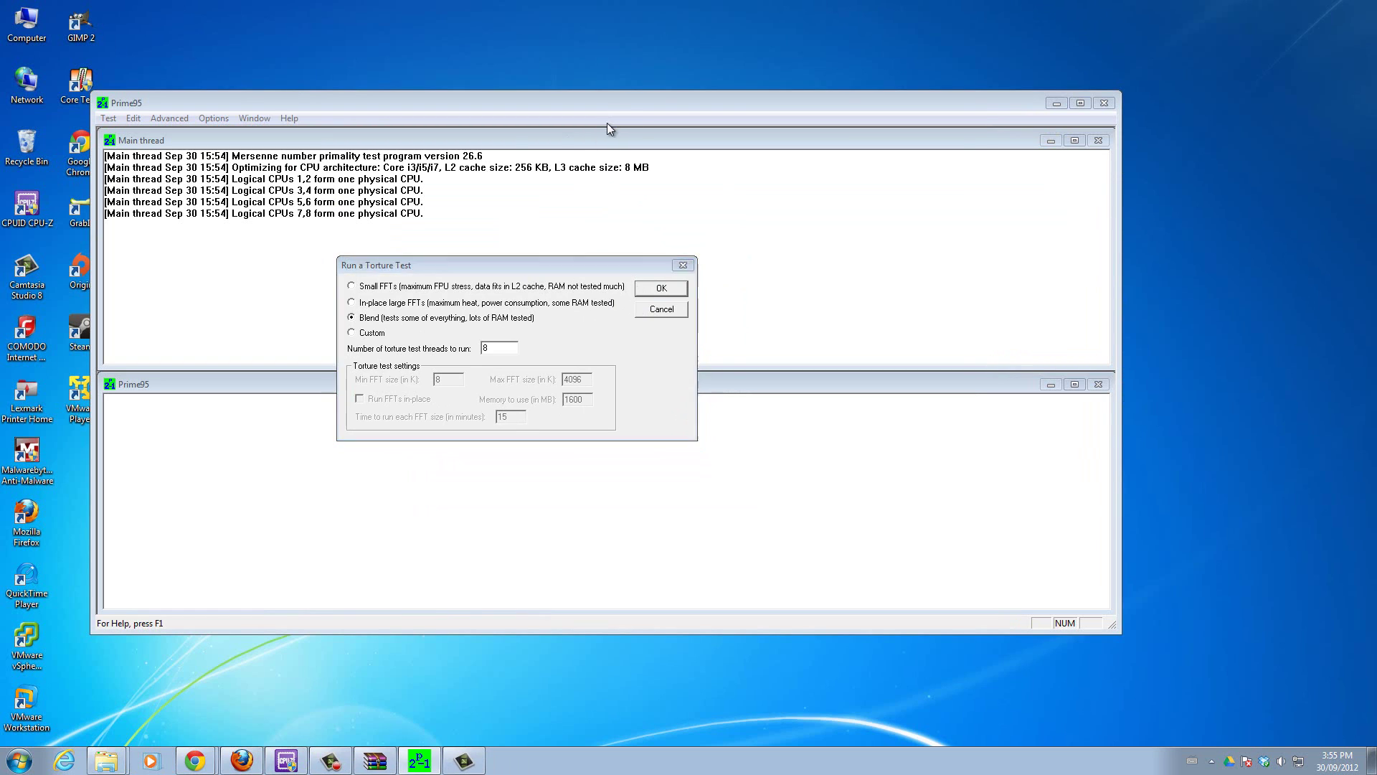
{"action": "left_click_drag", "start_coordinate": [535, 265], "coordinate": [339, 310]}
- Bring CPU-Z up from the taskbar and move it top-right, clear of Prime95
{"action": "left_click", "coordinate": [329, 764]}
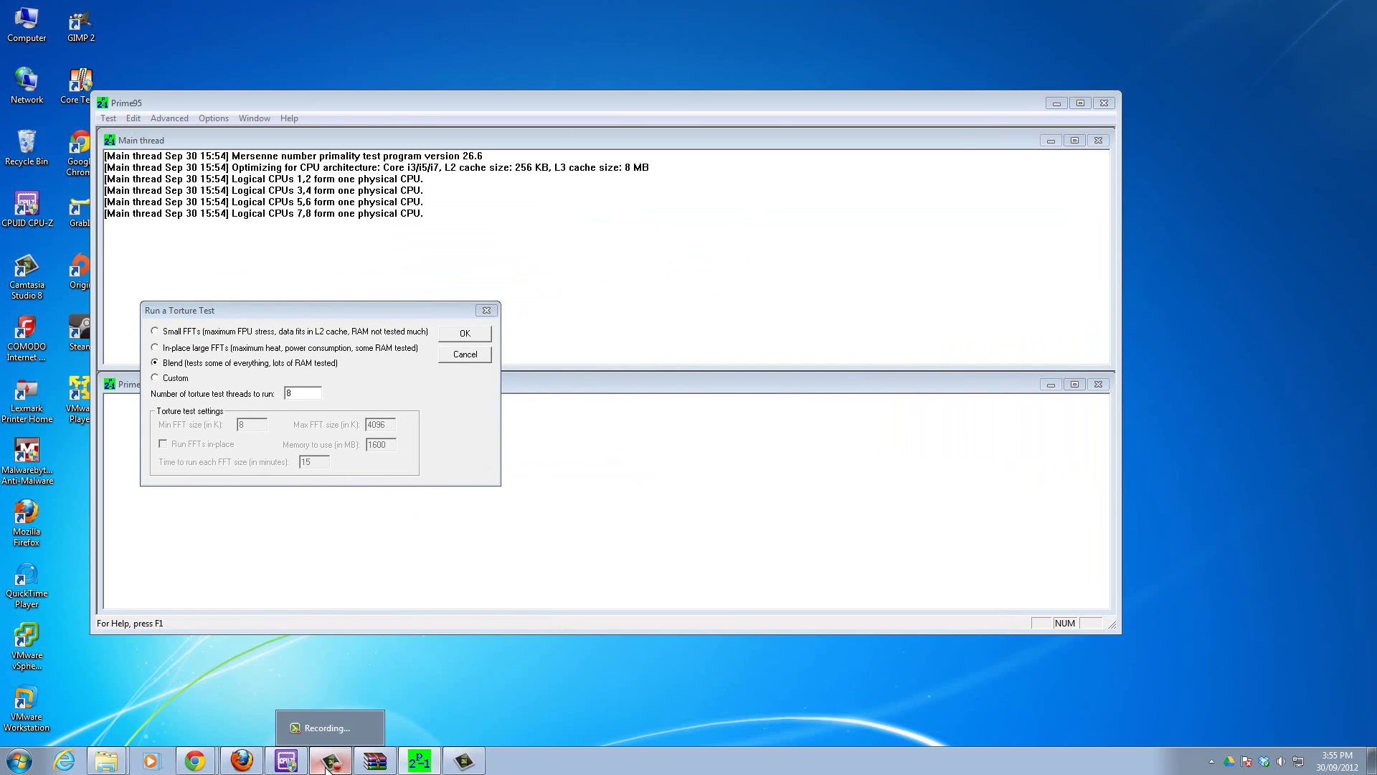
{"action": "left_click_drag", "start_coordinate": [341, 768], "coordinate": [377, 764]}
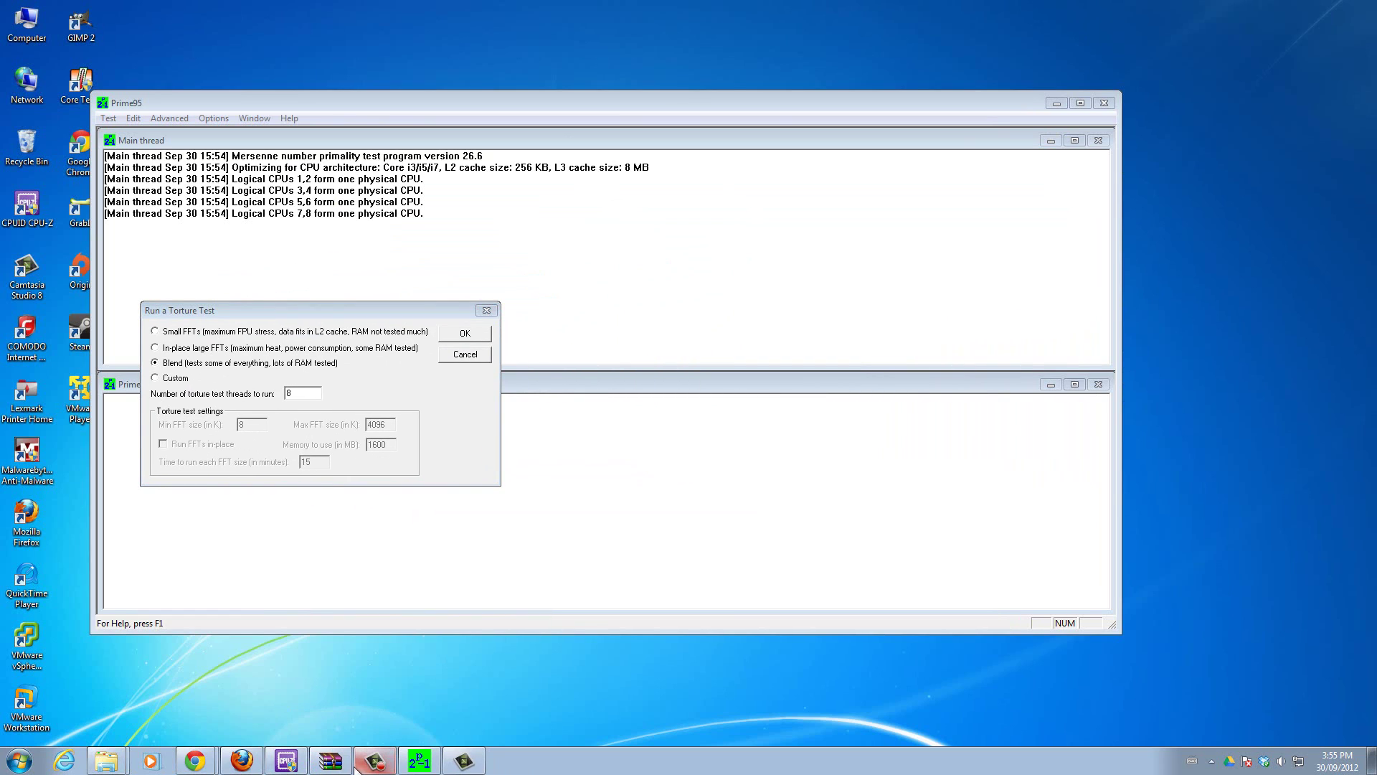
{"action": "left_click", "coordinate": [285, 760]}
{"action": "left_click_drag", "start_coordinate": [771, 80], "coordinate": [1245, 12]}
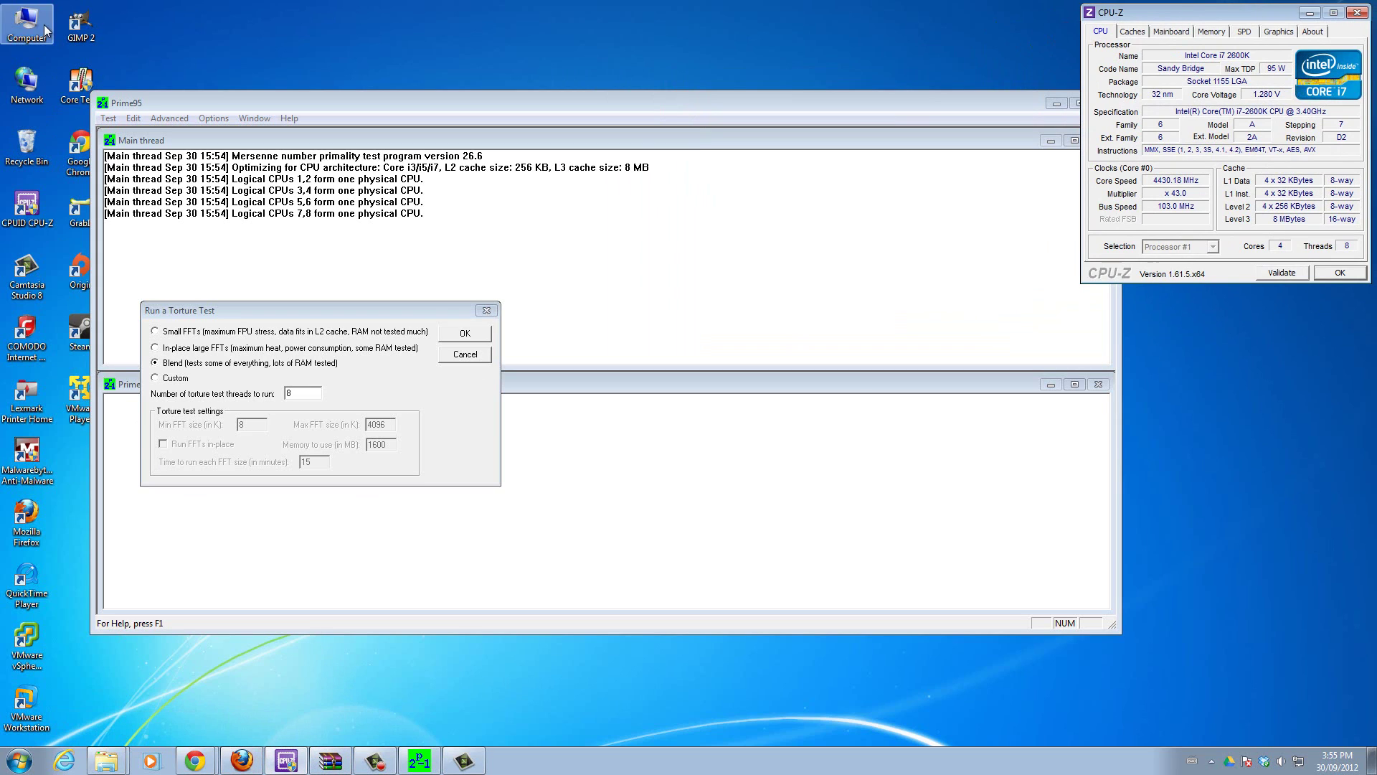
- Launch Core Temp, place it beneath CPU-Z, and shift the torture test dialog up-left
{"action": "double_click", "coordinate": [80, 85]}
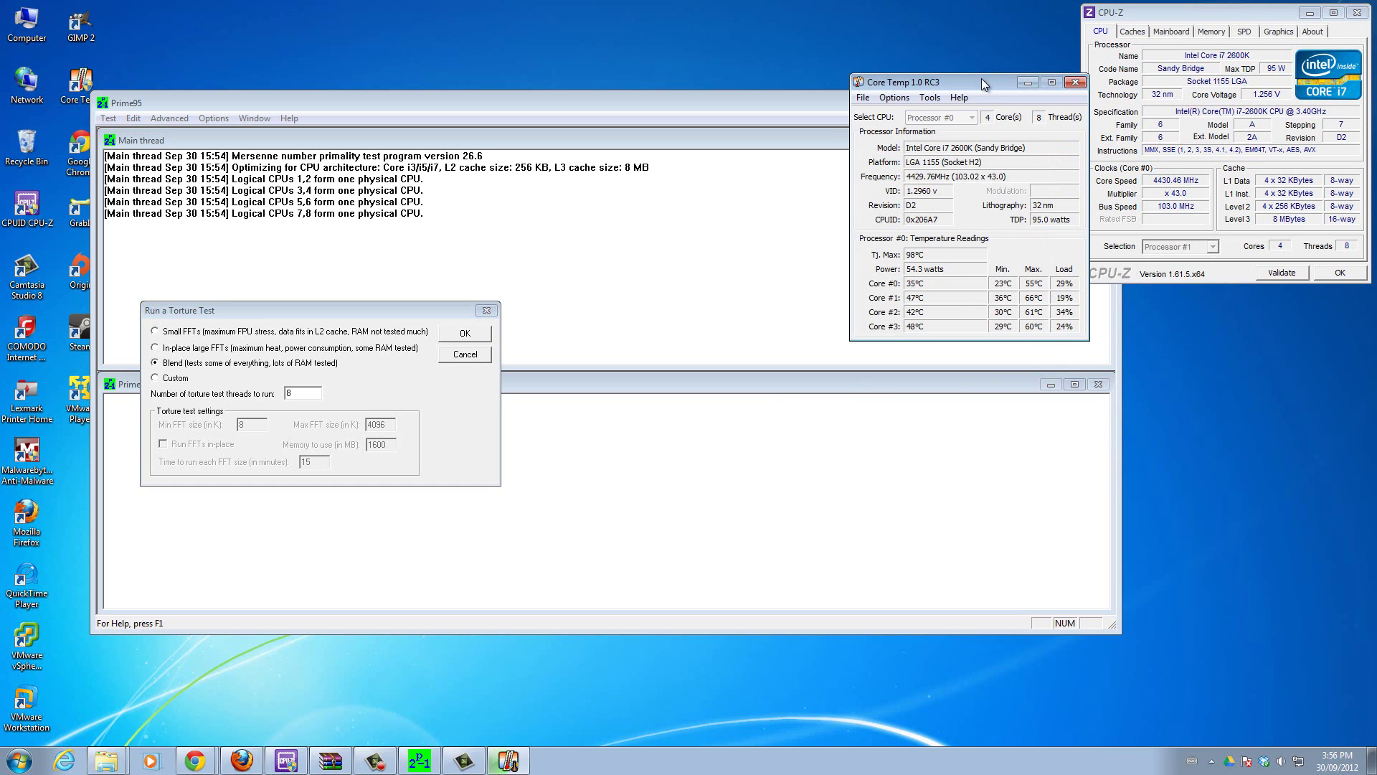
{"action": "left_click_drag", "start_coordinate": [981, 81], "coordinate": [1255, 297]}
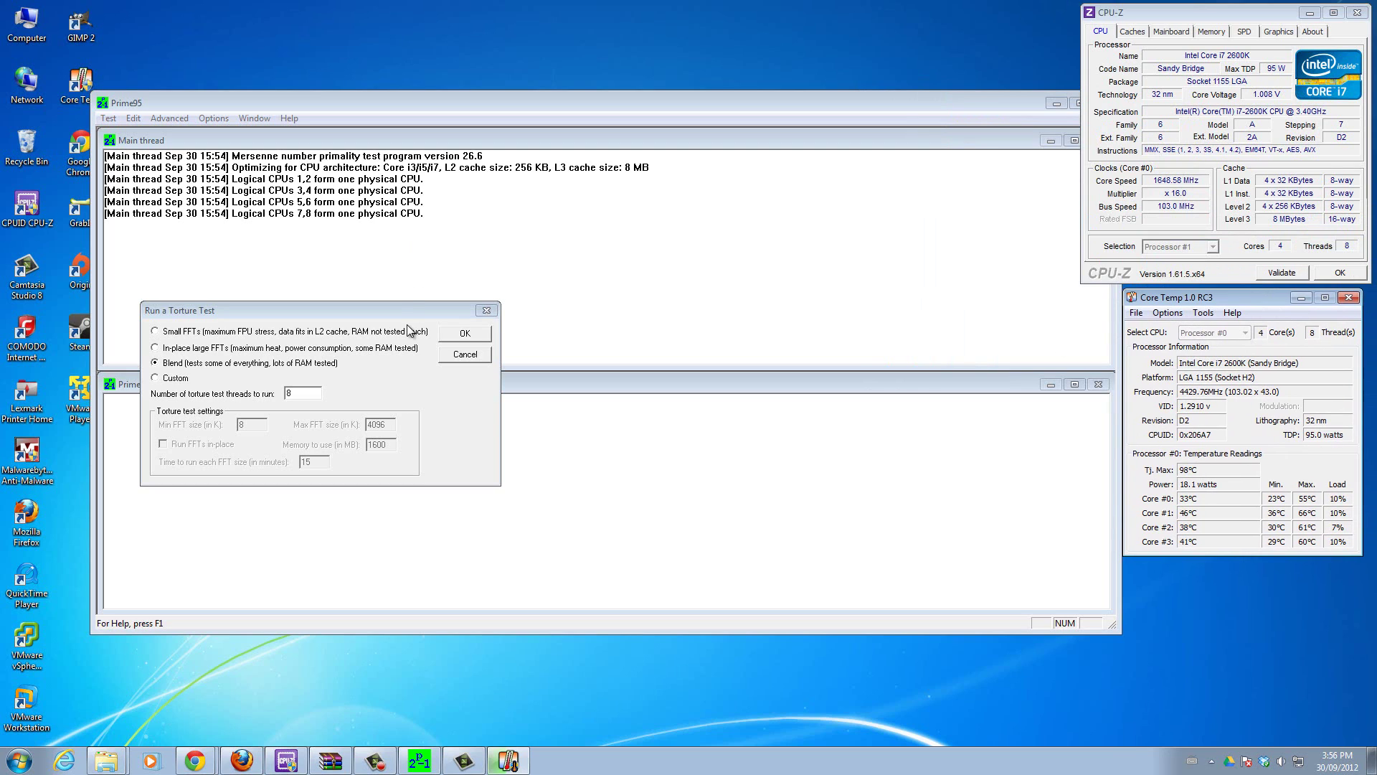
{"action": "left_click_drag", "start_coordinate": [412, 312], "coordinate": [380, 233]}
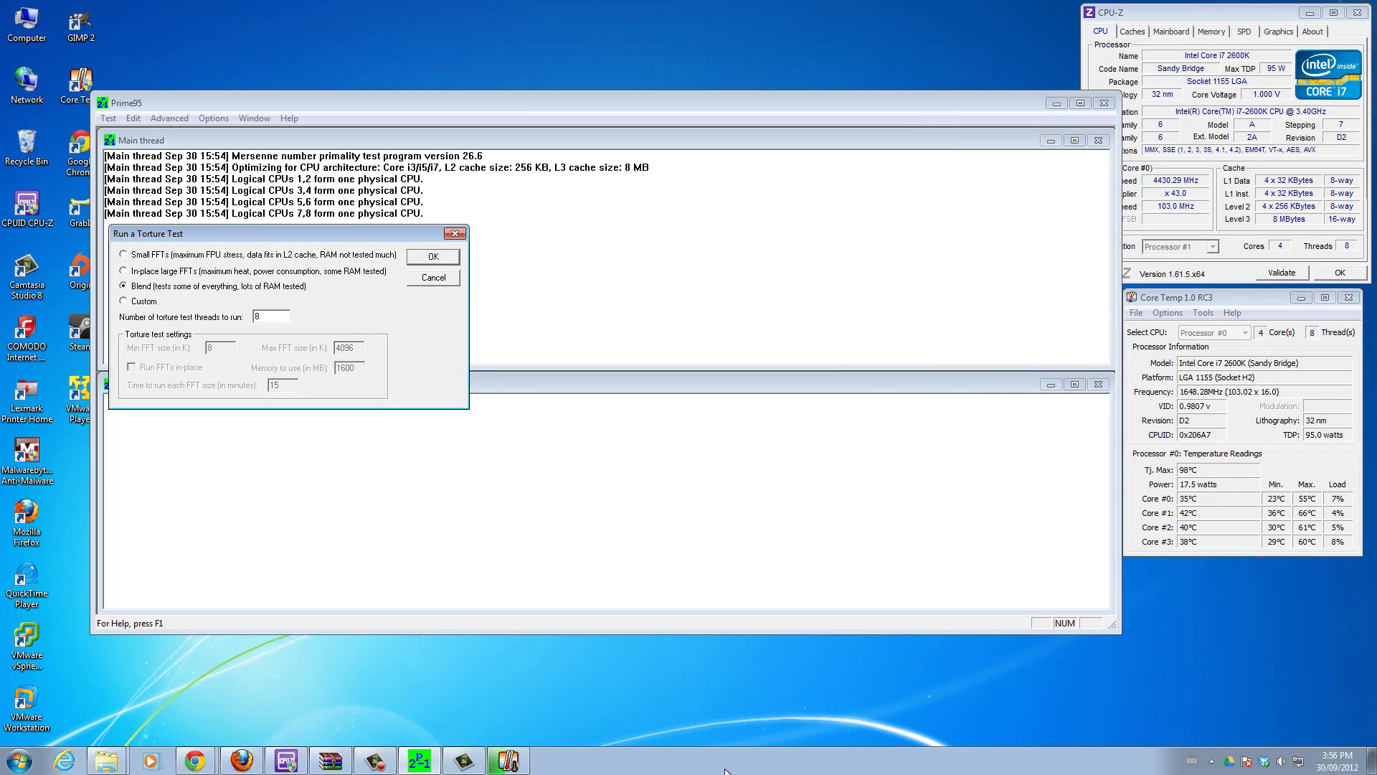
- Launch Task Manager from the taskbar menu and show its CPU and memory Performance graphs
{"action": "right_click", "coordinate": [733, 770]}
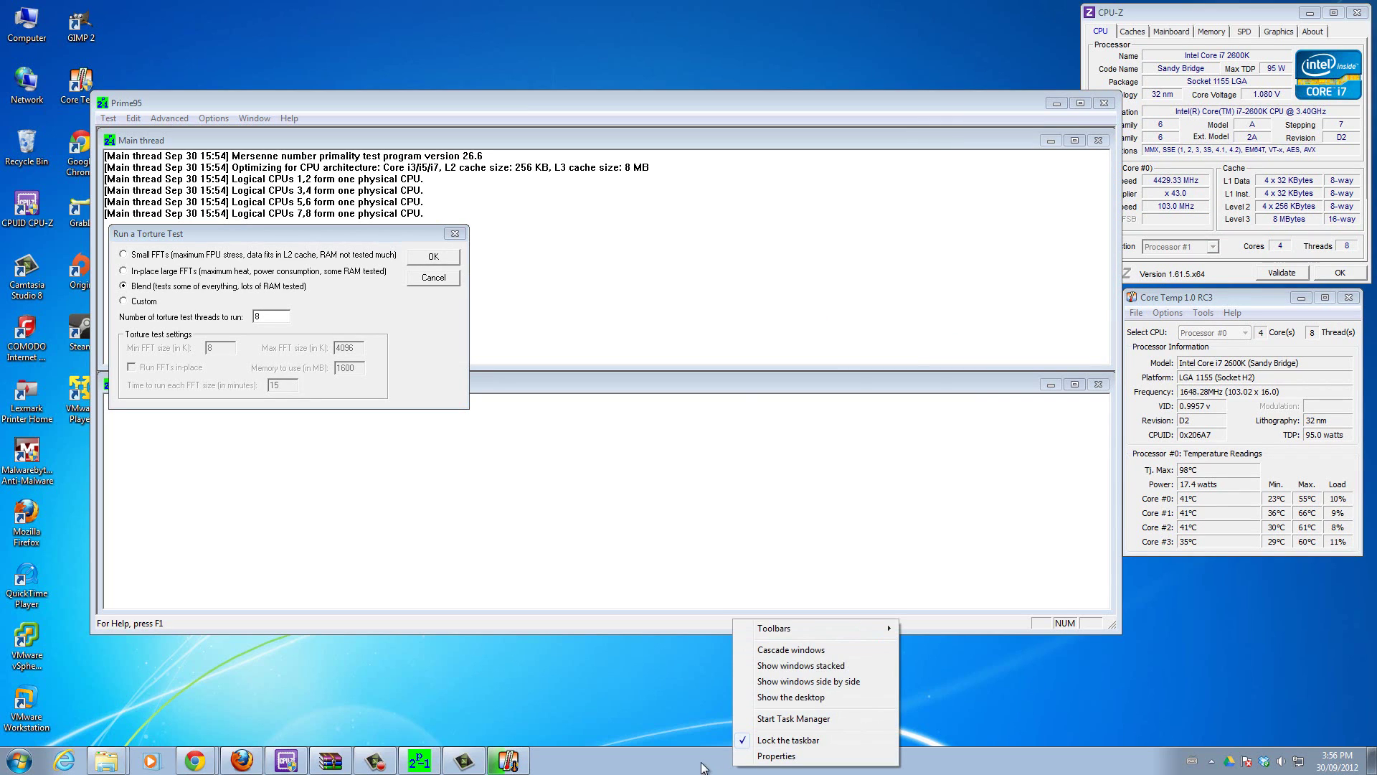
{"action": "left_click", "coordinate": [787, 719]}
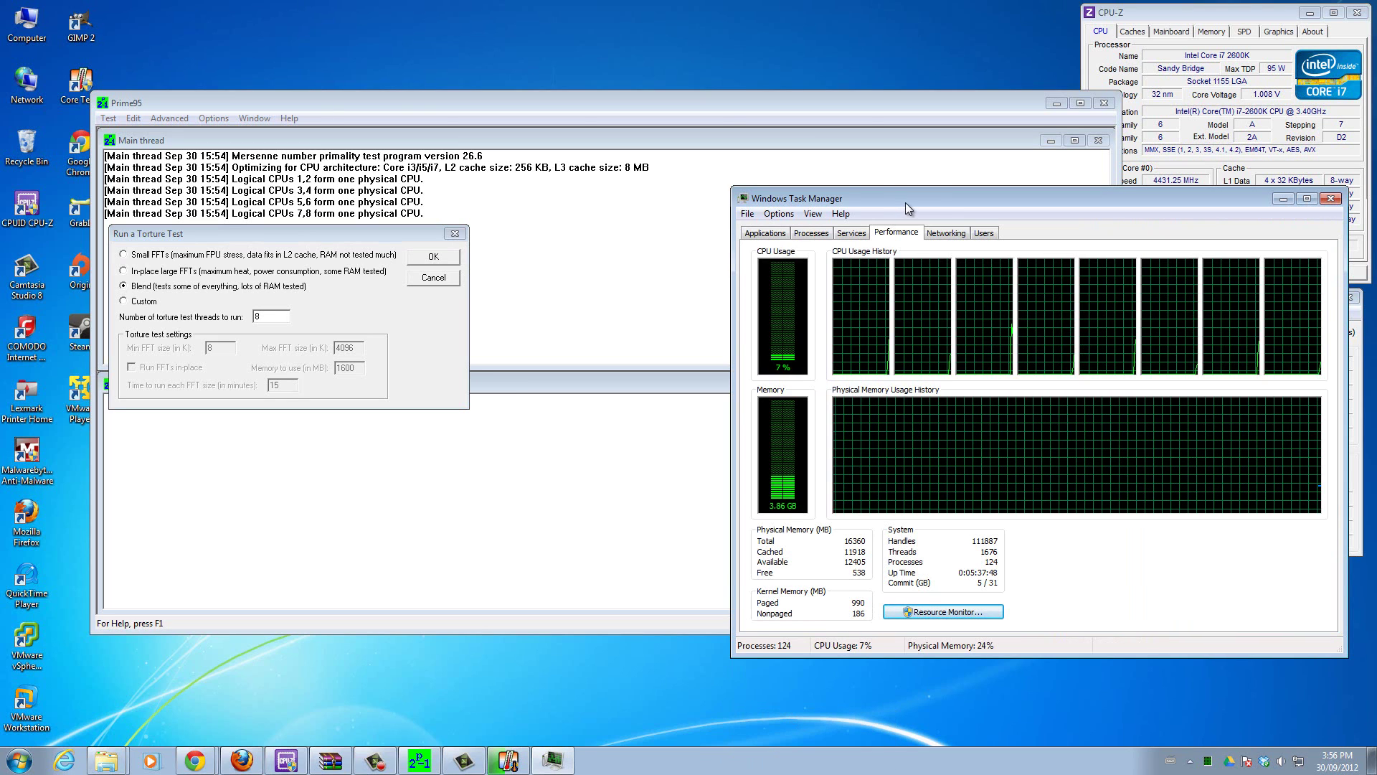
{"action": "left_click", "coordinate": [765, 234]}
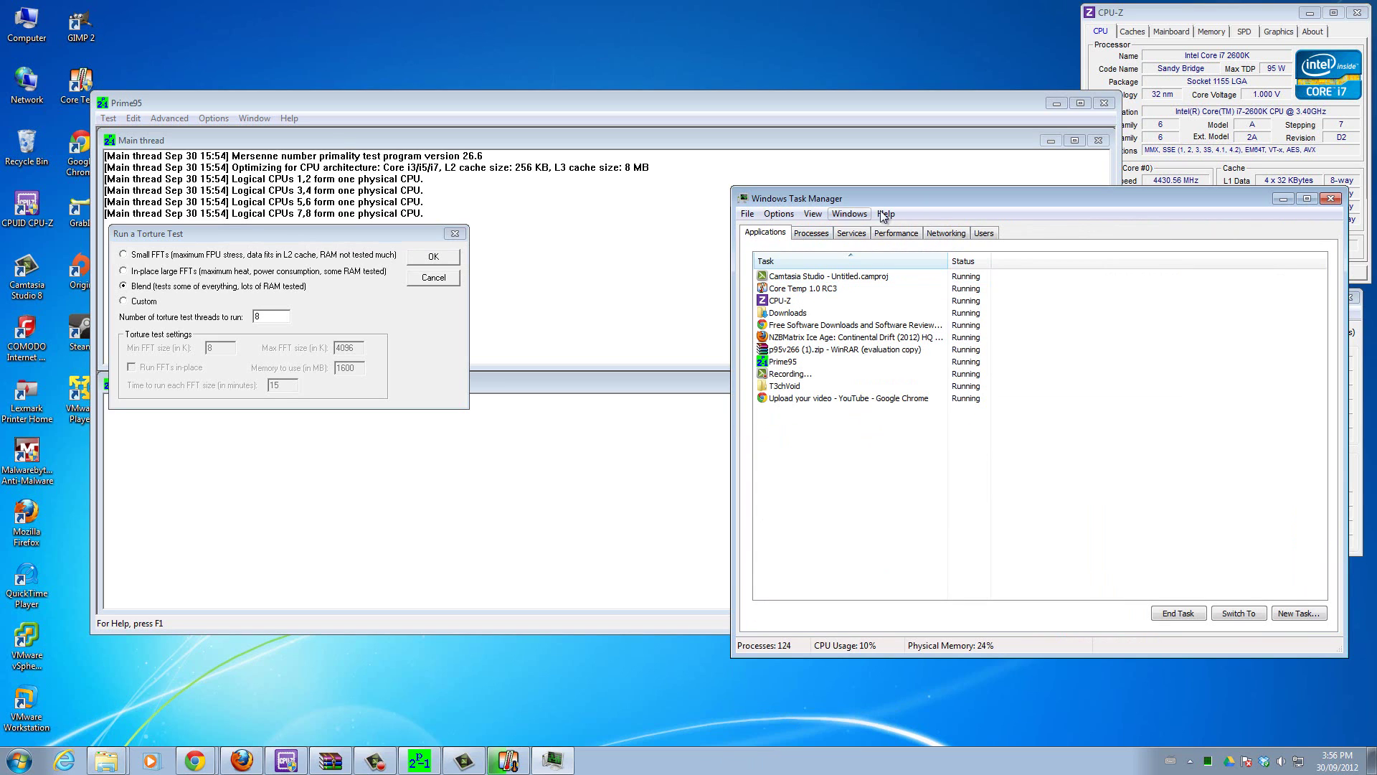
{"action": "left_click", "coordinate": [898, 234]}
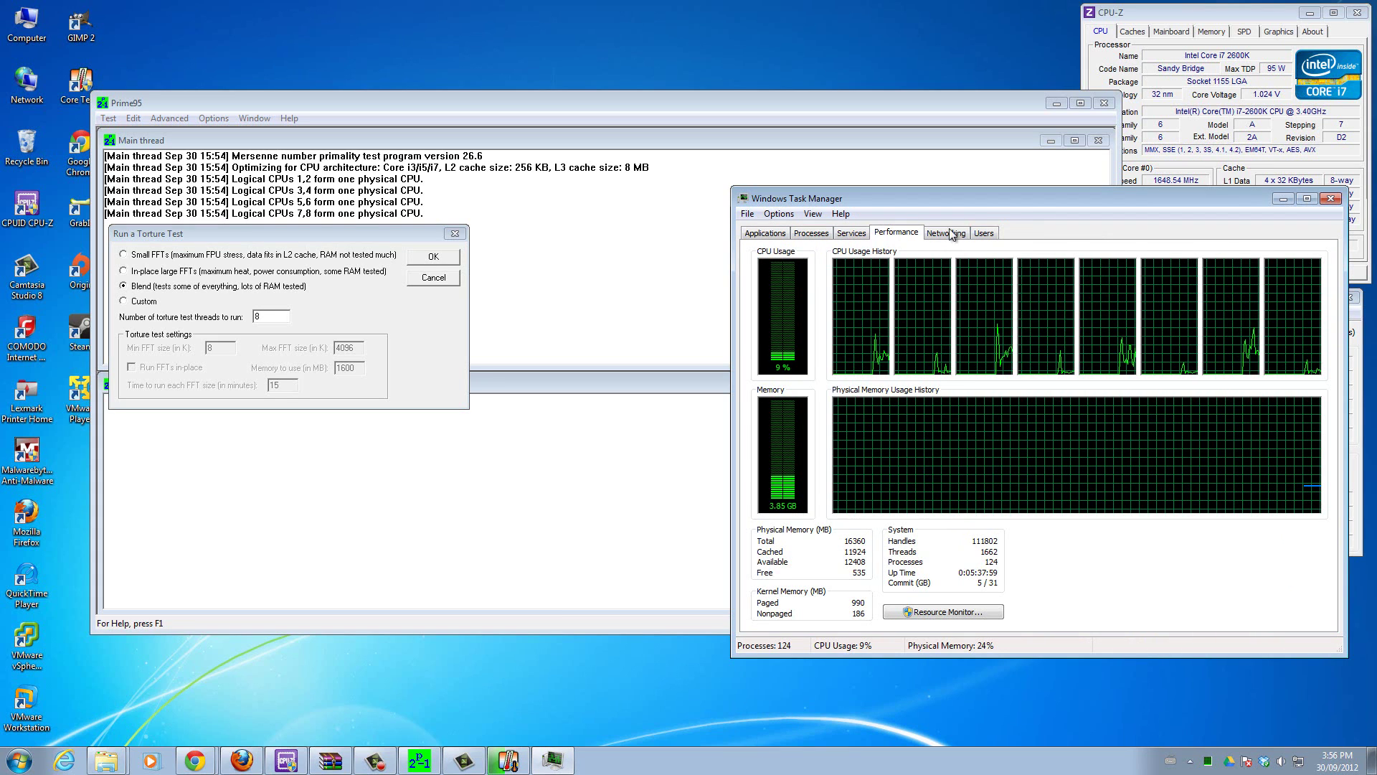
- Move Task Manager off CPU-Z and Core Temp and keep it in front of the torture test settings
{"action": "left_click_drag", "start_coordinate": [1021, 204], "coordinate": [776, 313]}
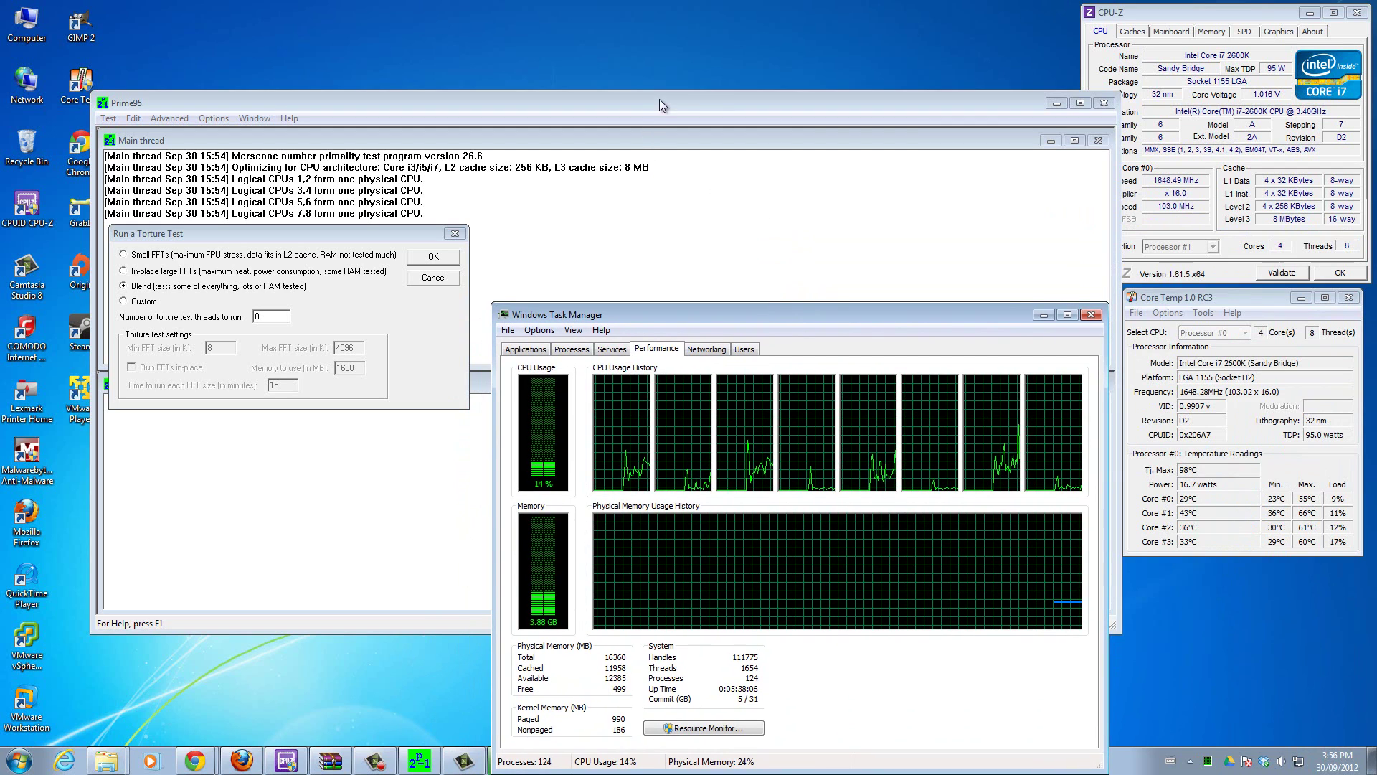
{"action": "left_click", "coordinate": [316, 238]}
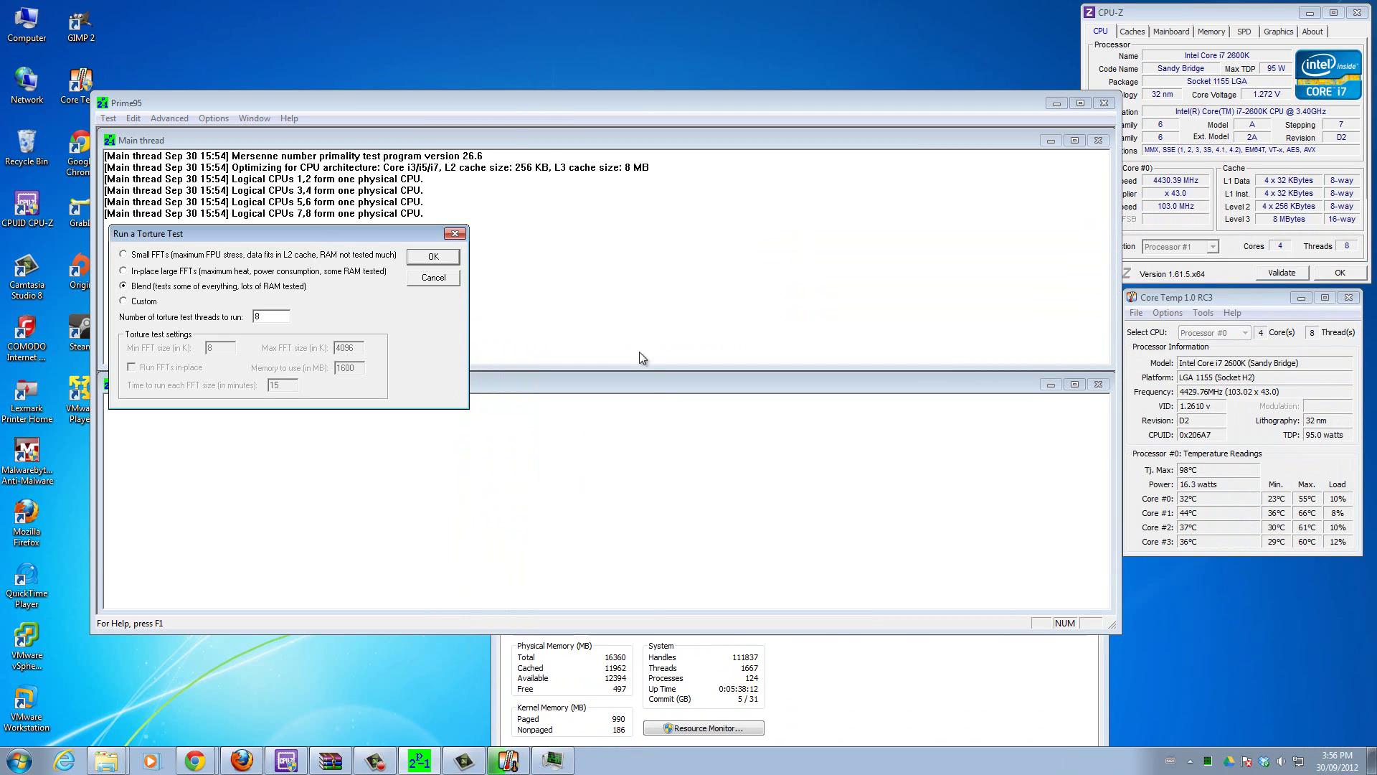
{"action": "left_click", "coordinate": [815, 691]}
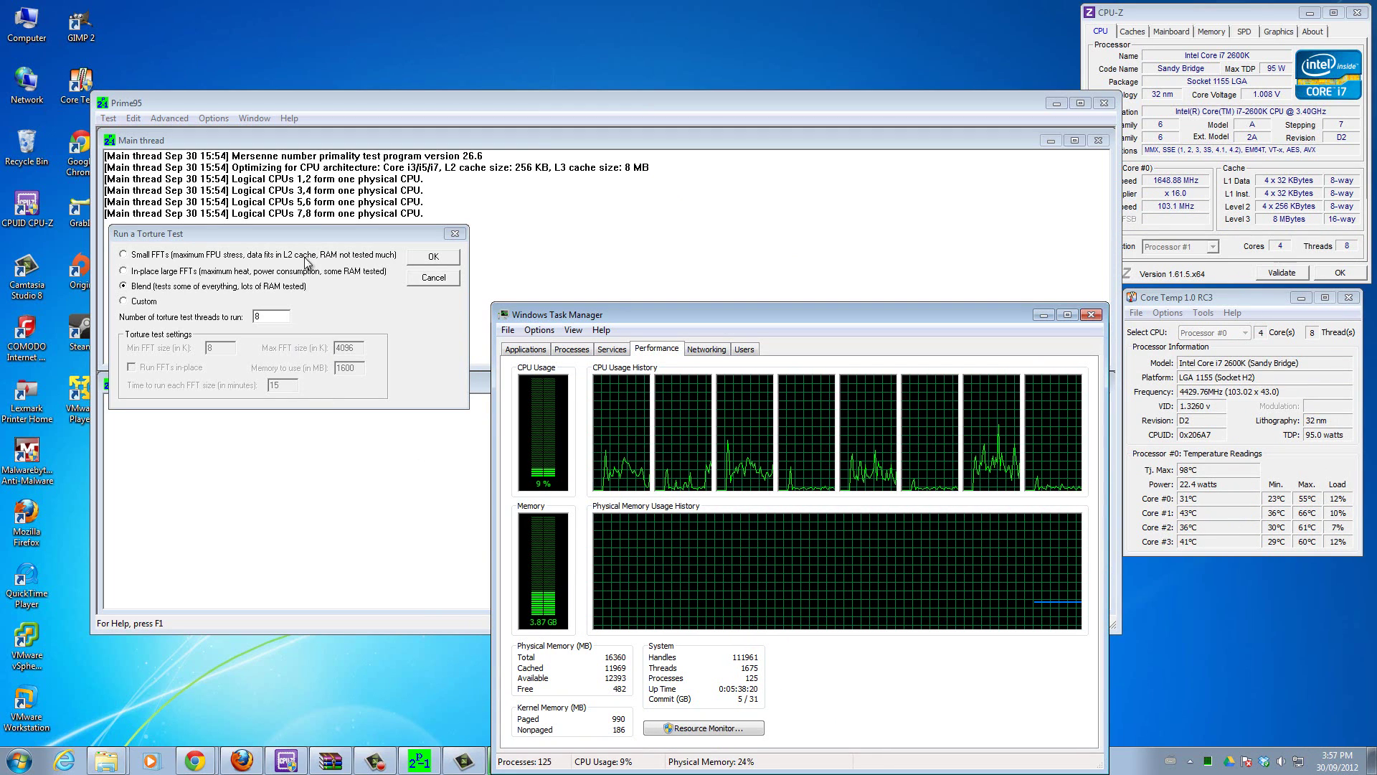
{"action": "left_click", "coordinate": [306, 228]}
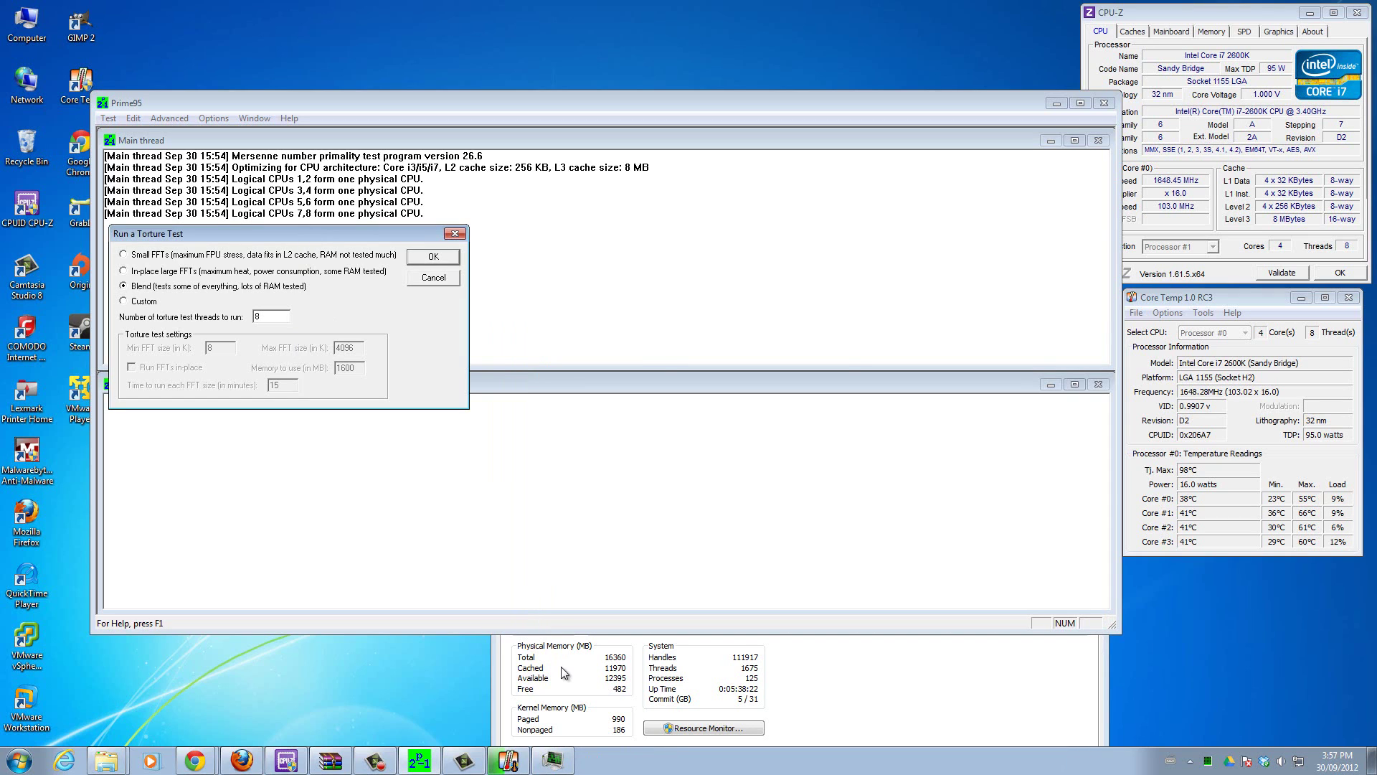
{"action": "left_click", "coordinate": [538, 641]}
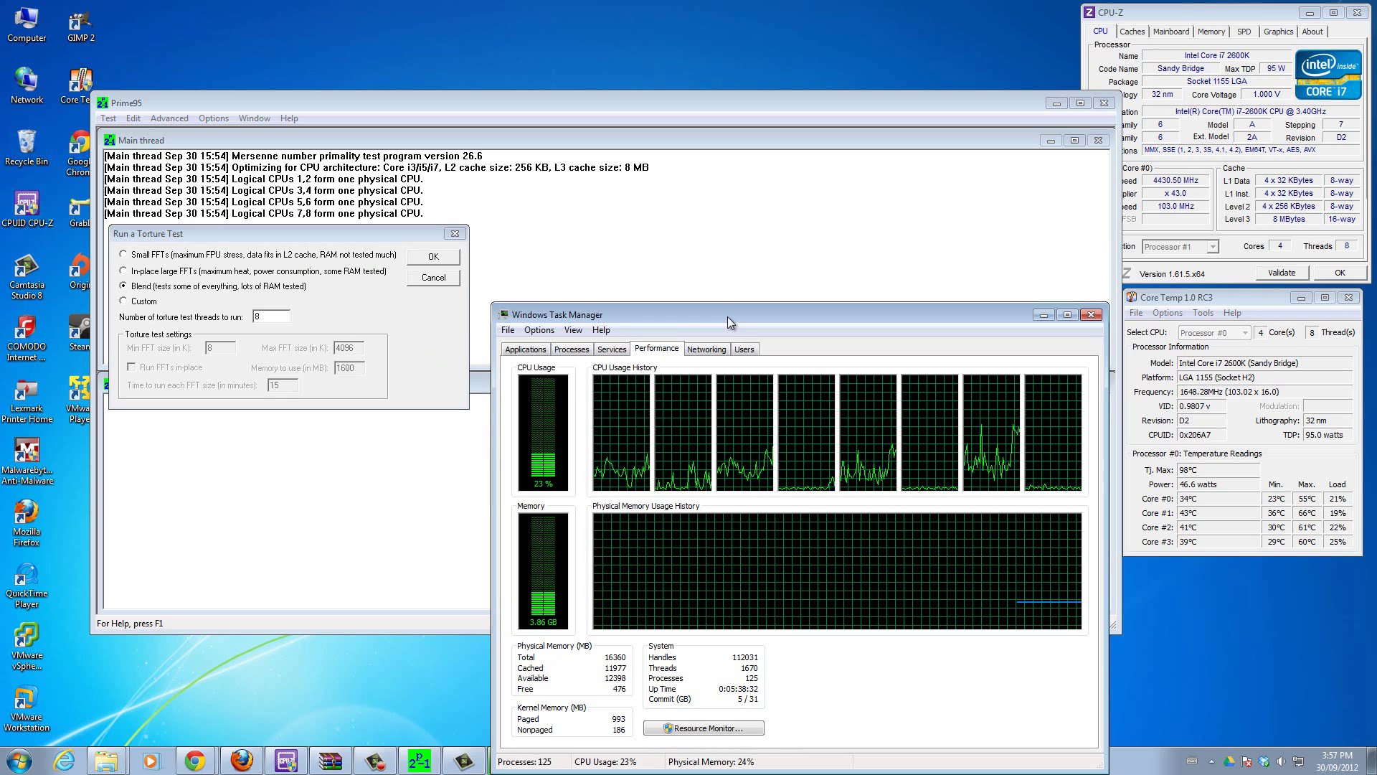
- Briefly try Custom, then start the Blend torture test with 8 threads
{"action": "left_click_drag", "start_coordinate": [1011, 317], "coordinate": [1079, 331]}
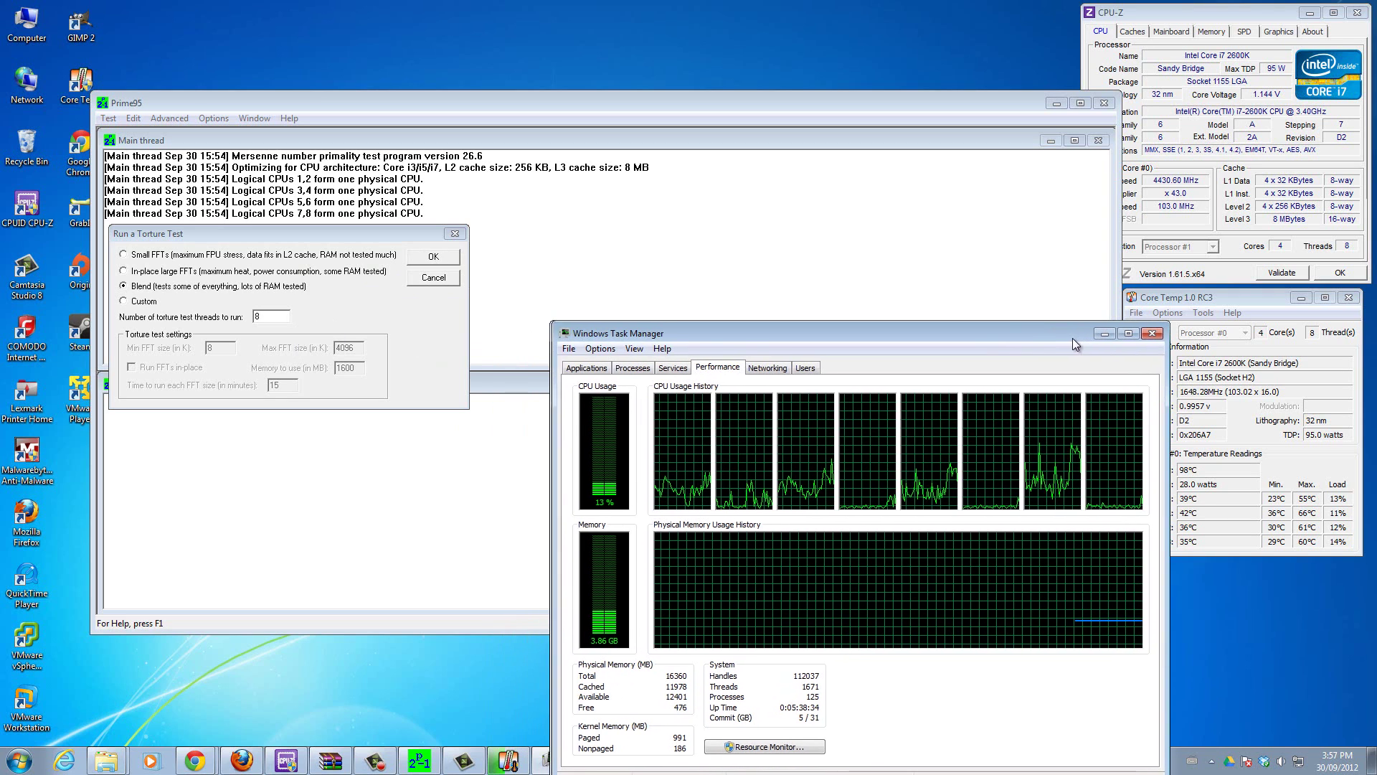
{"action": "left_click", "coordinate": [313, 231]}
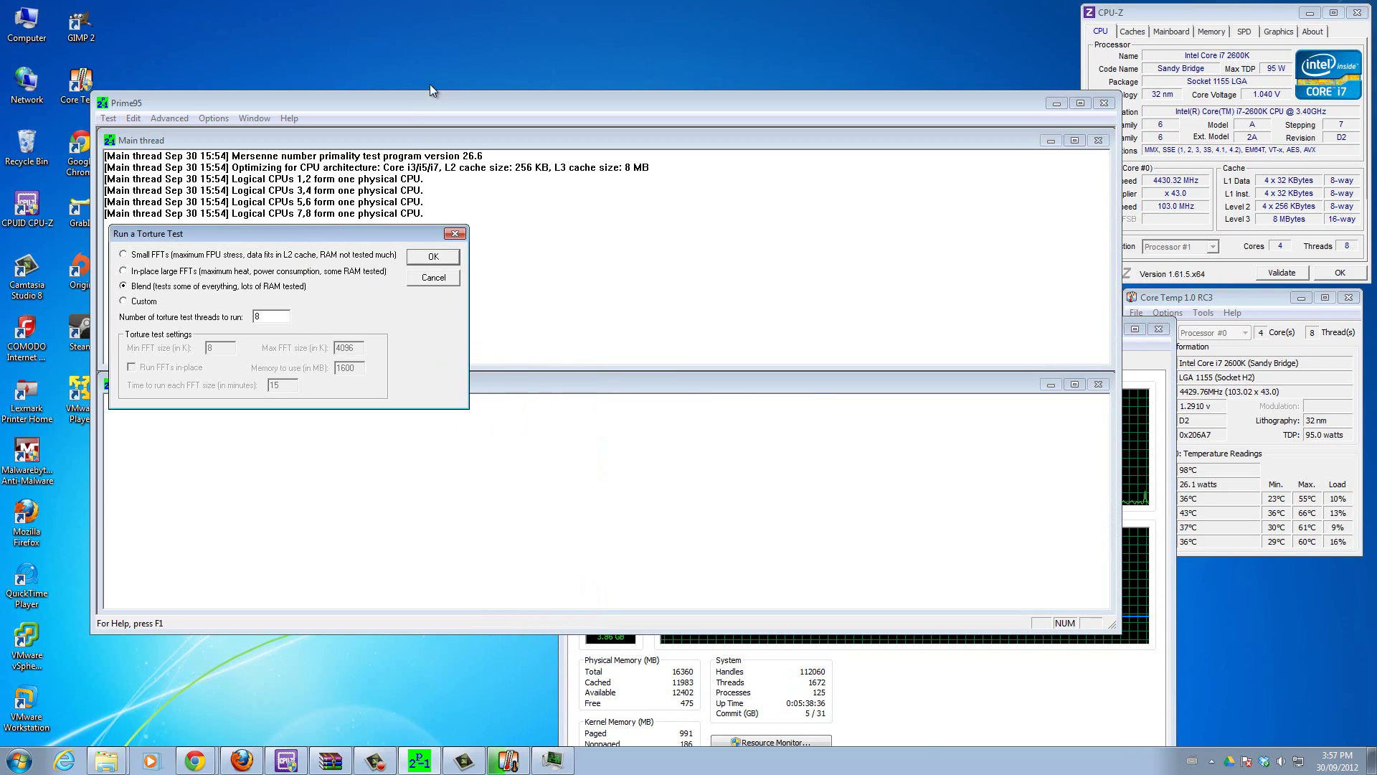
{"action": "left_click", "coordinate": [125, 301]}
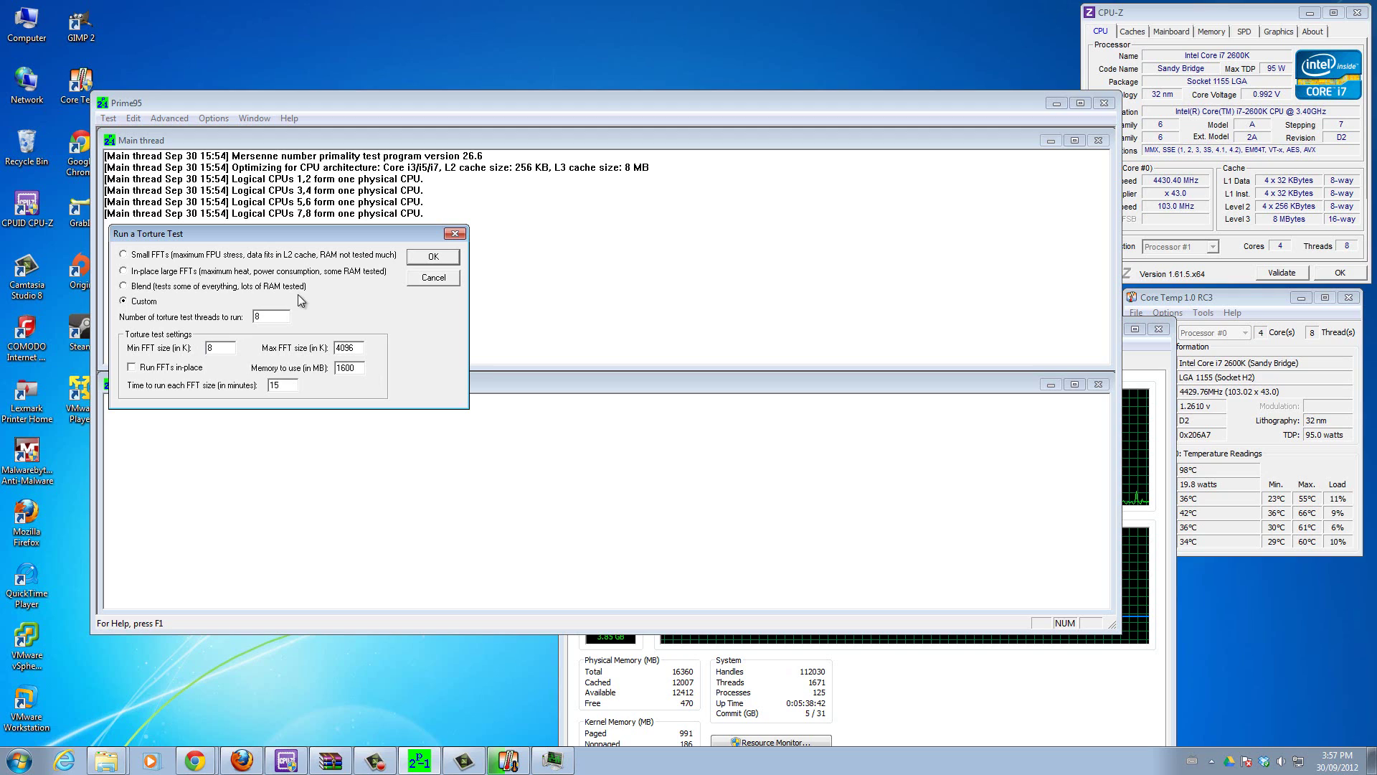
{"action": "left_click", "coordinate": [132, 286]}
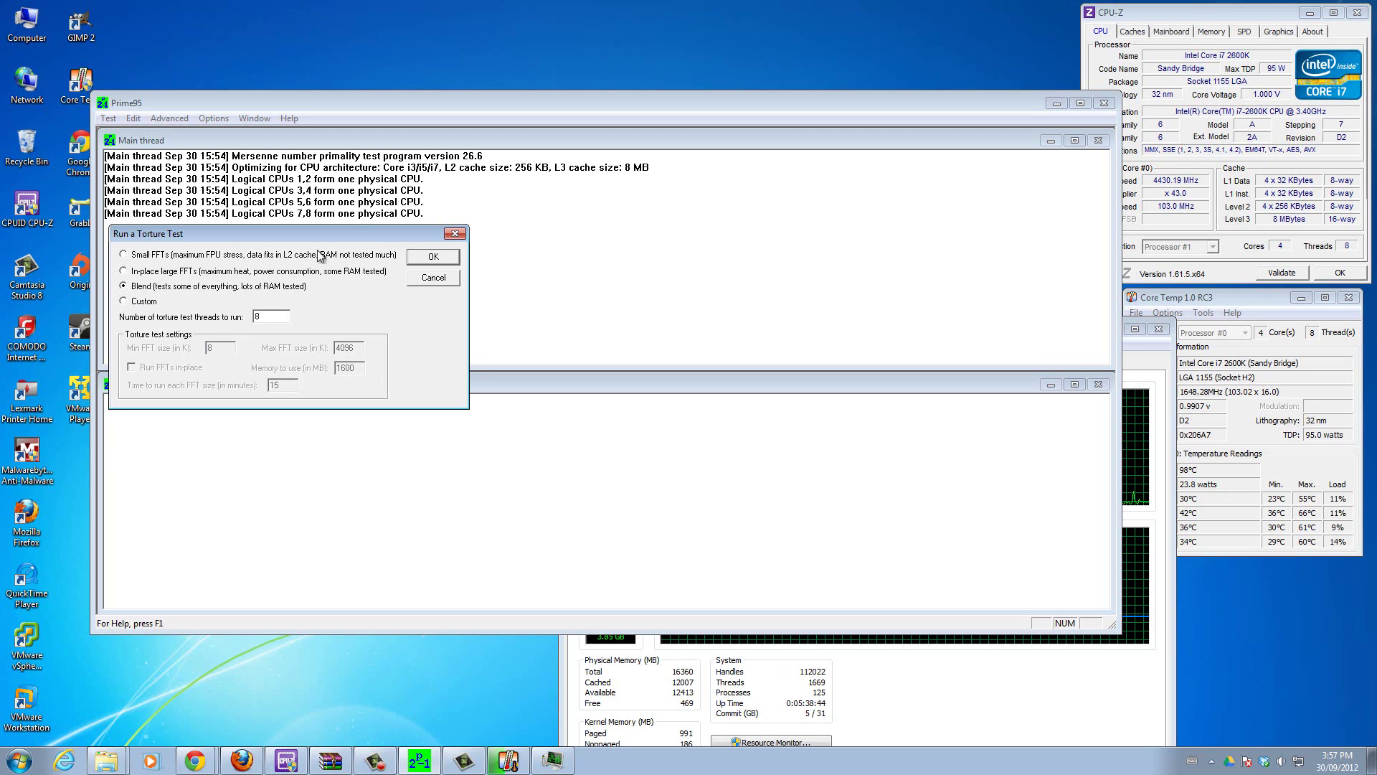
{"action": "left_click", "coordinate": [421, 259]}
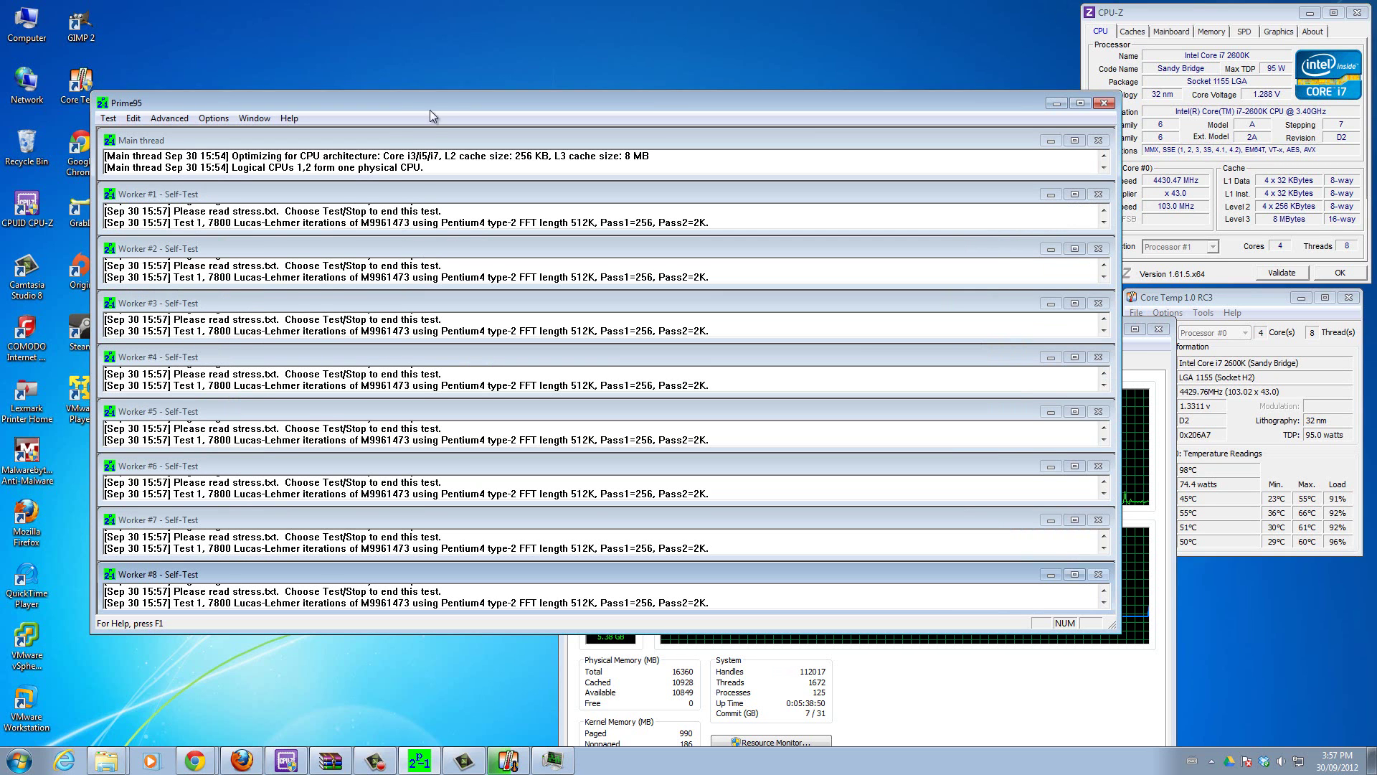
- Move Prime95 to the top-left and Task Manager left and up beside it
{"action": "left_click_drag", "start_coordinate": [449, 98], "coordinate": [408, 13]}
{"action": "left_click", "coordinate": [1089, 325]}
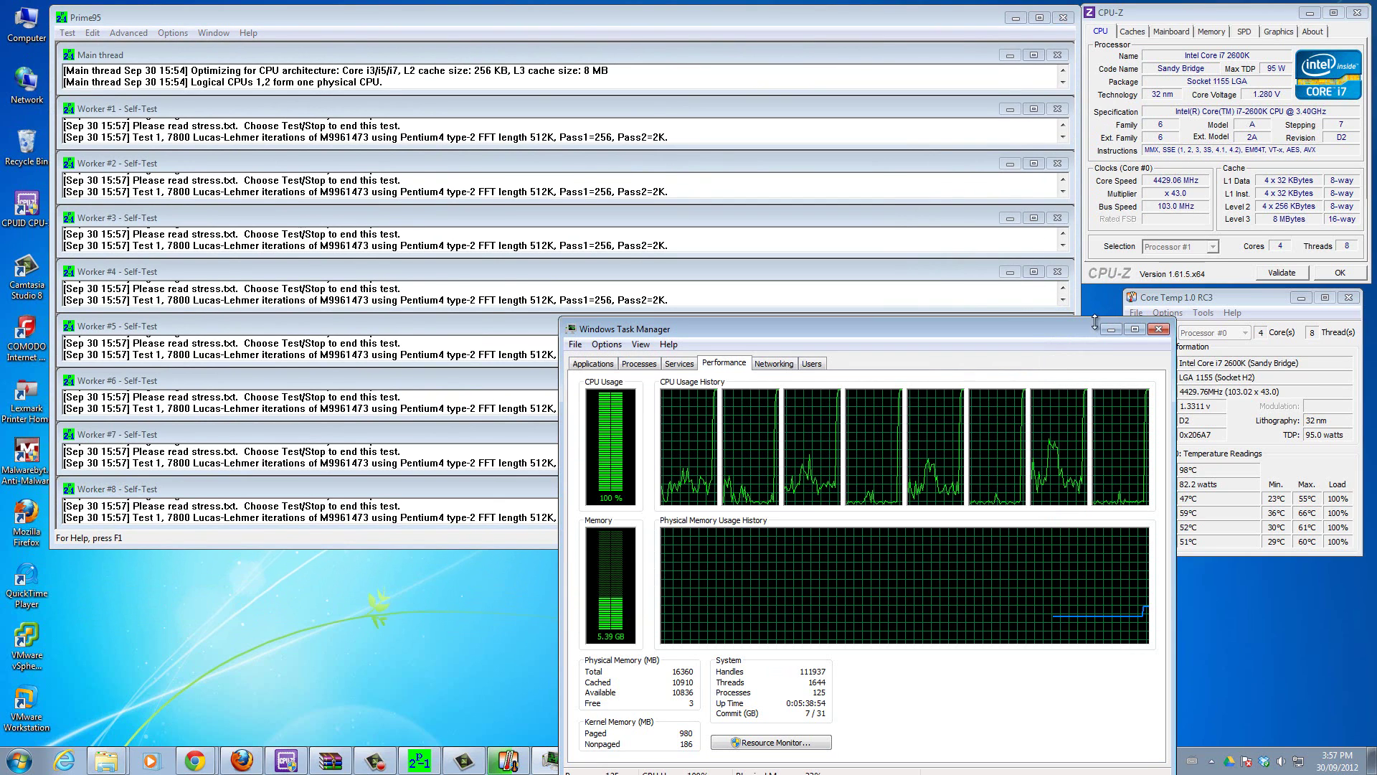
{"action": "left_click_drag", "start_coordinate": [1043, 329], "coordinate": [970, 308]}
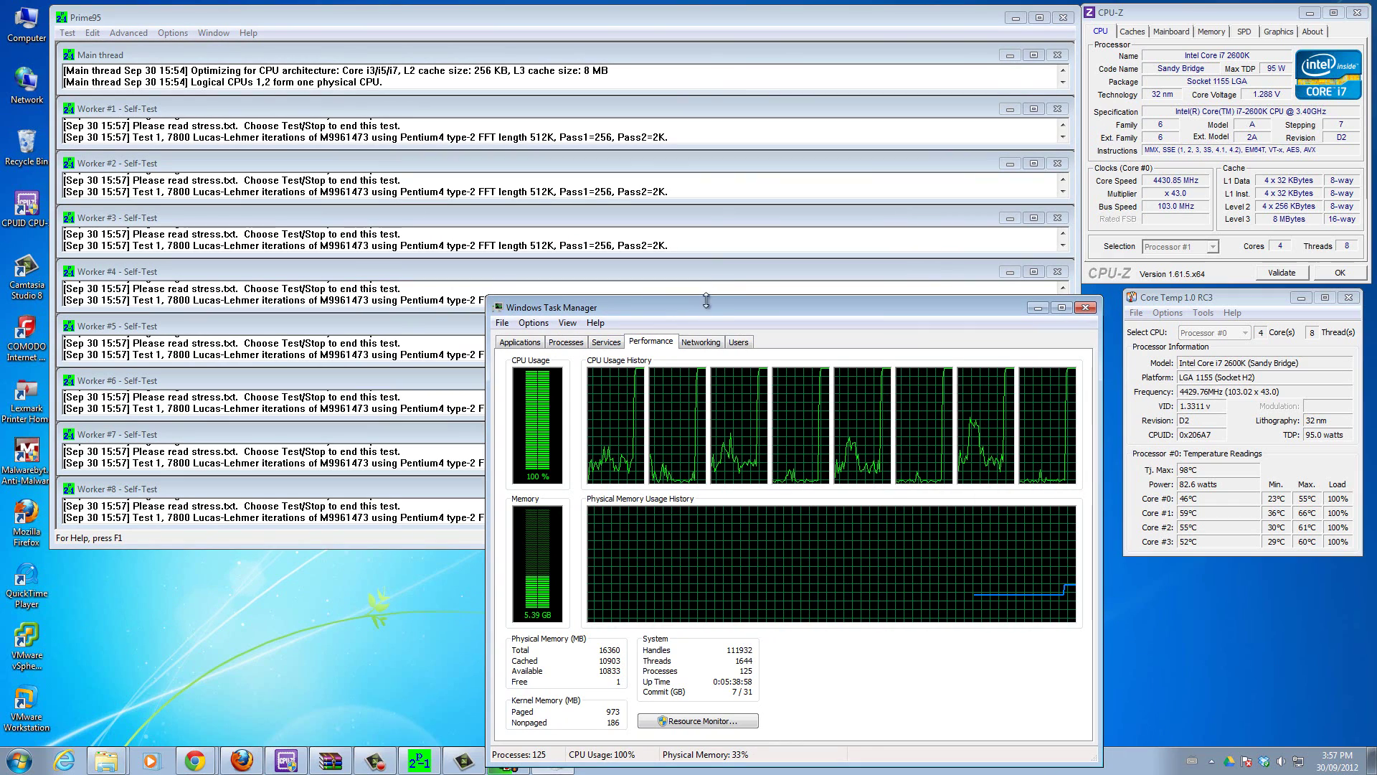
{"action": "left_click", "coordinate": [372, 765]}
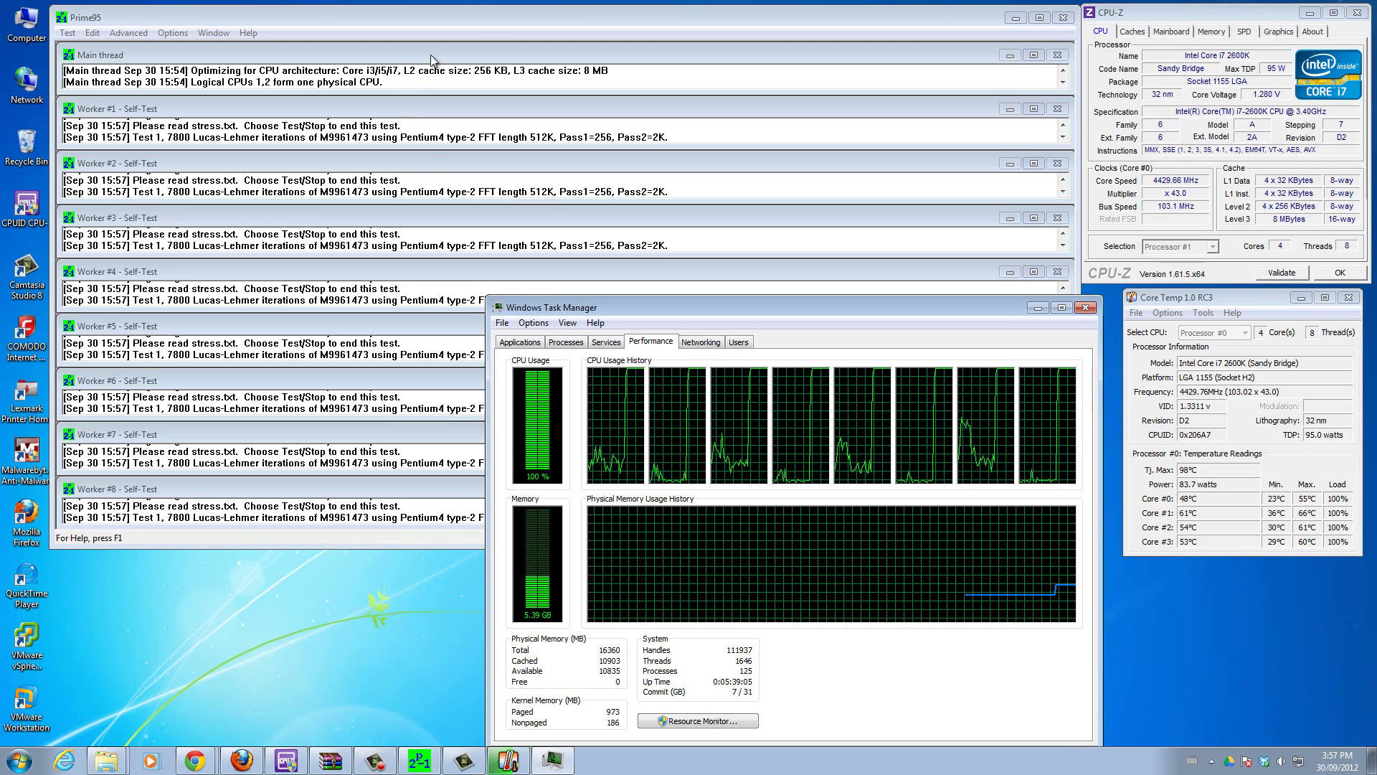
{"action": "left_click", "coordinate": [501, 16]}
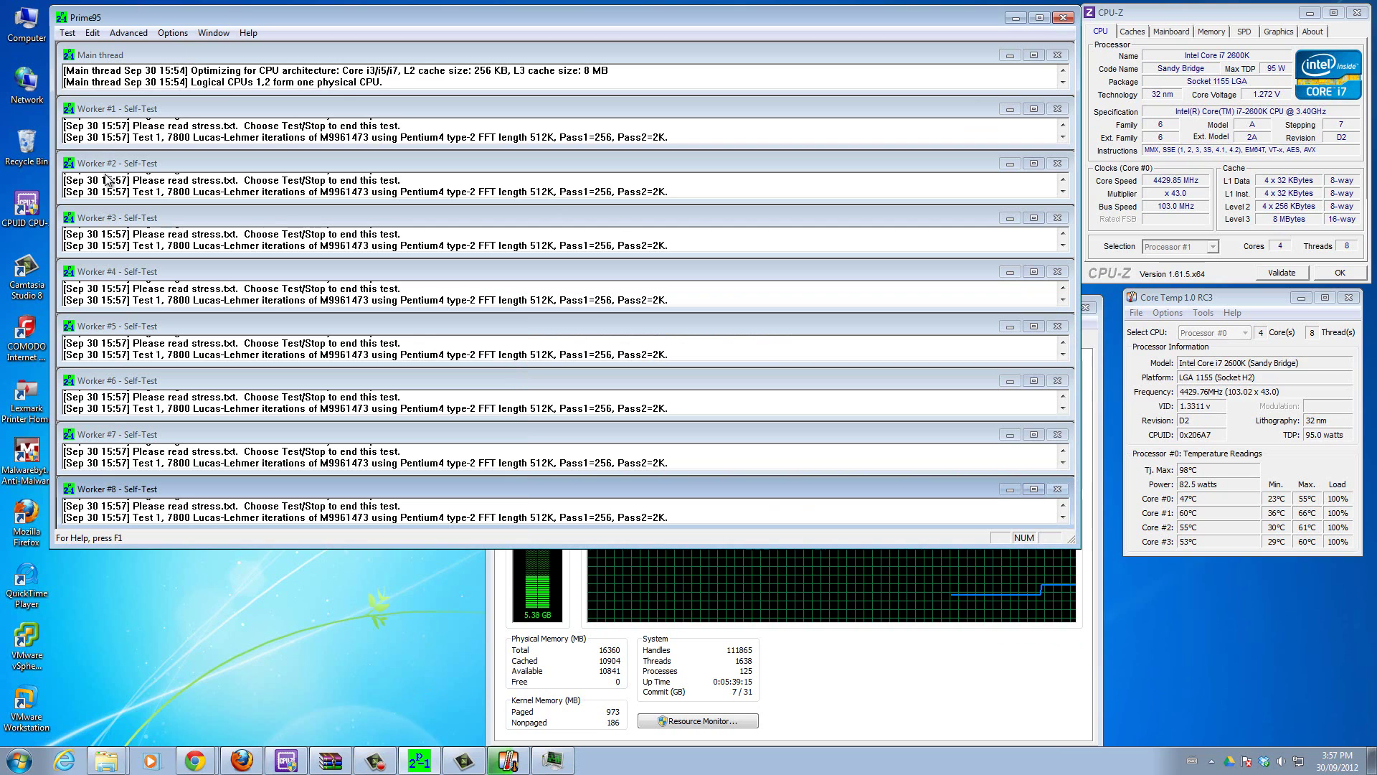
- Check the Worker #5 and #6 logs, then bring Task Manager and Core Temp forward
{"action": "left_click", "coordinate": [105, 329]}
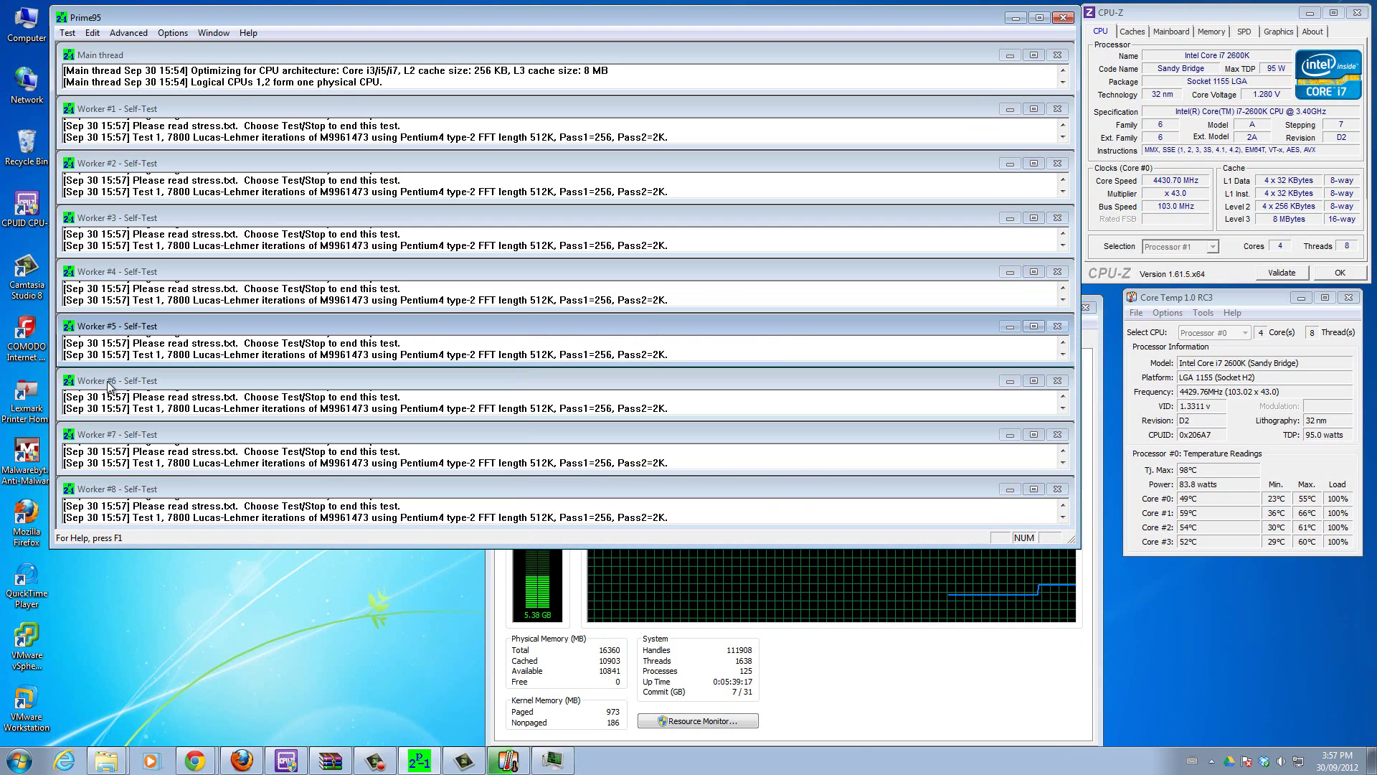
{"action": "left_click", "coordinate": [110, 387]}
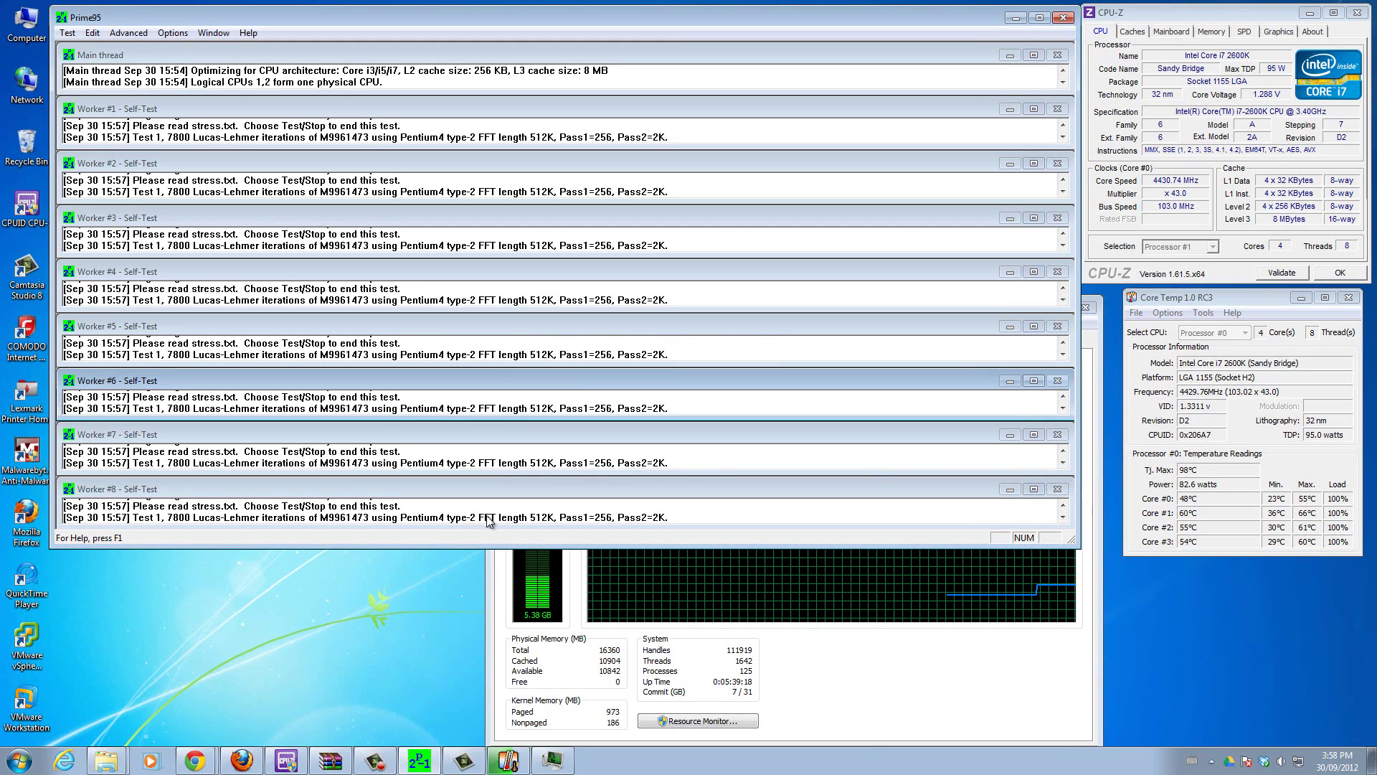
{"action": "left_click", "coordinate": [495, 601]}
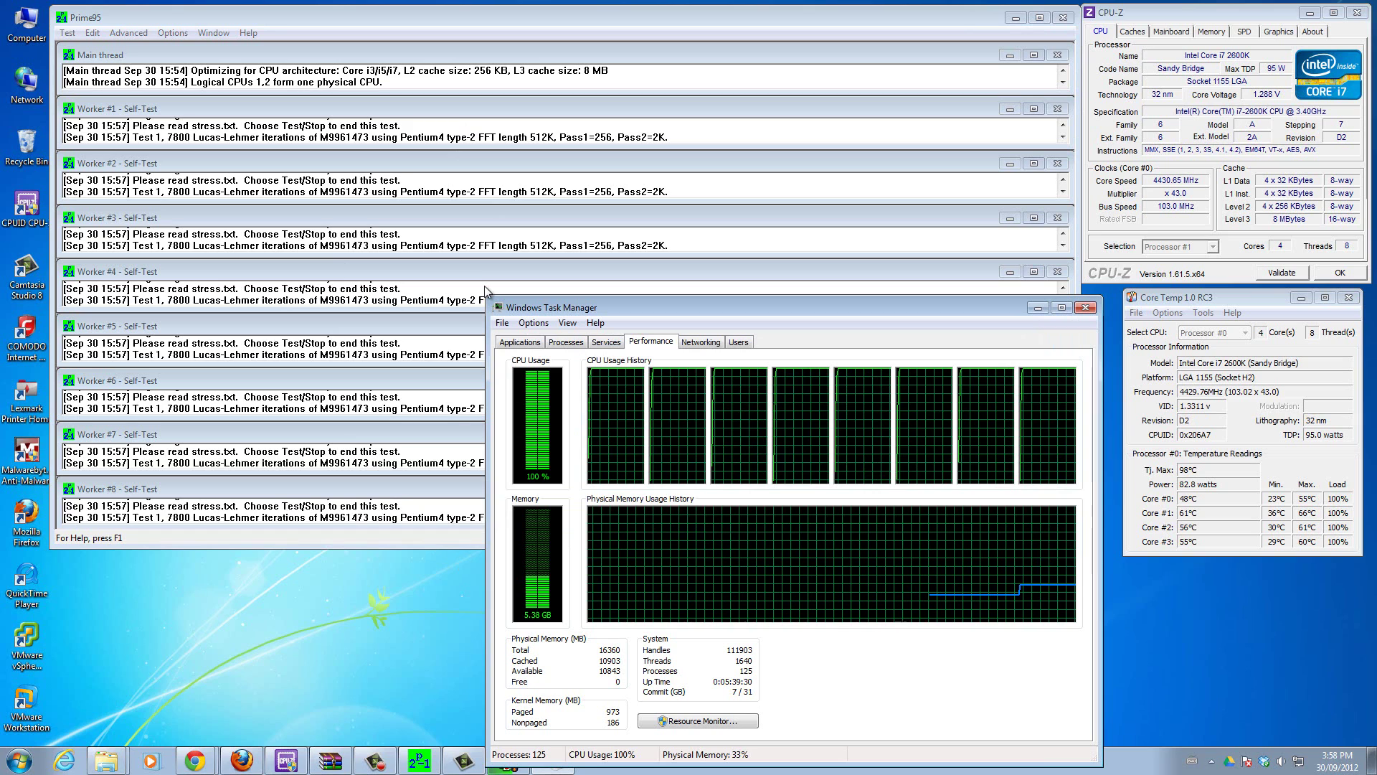
{"action": "left_click_drag", "start_coordinate": [793, 308], "coordinate": [775, 296]}
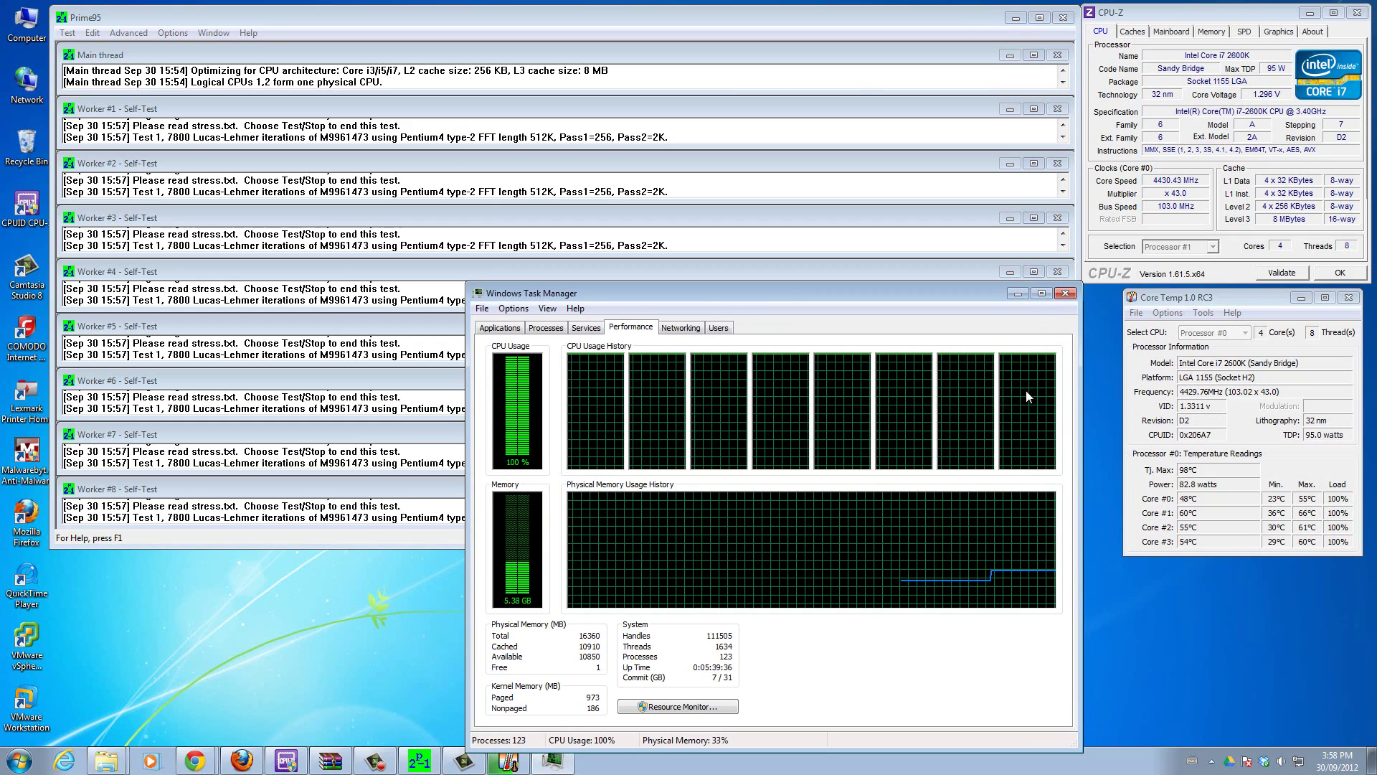
{"action": "left_click", "coordinate": [1224, 298]}
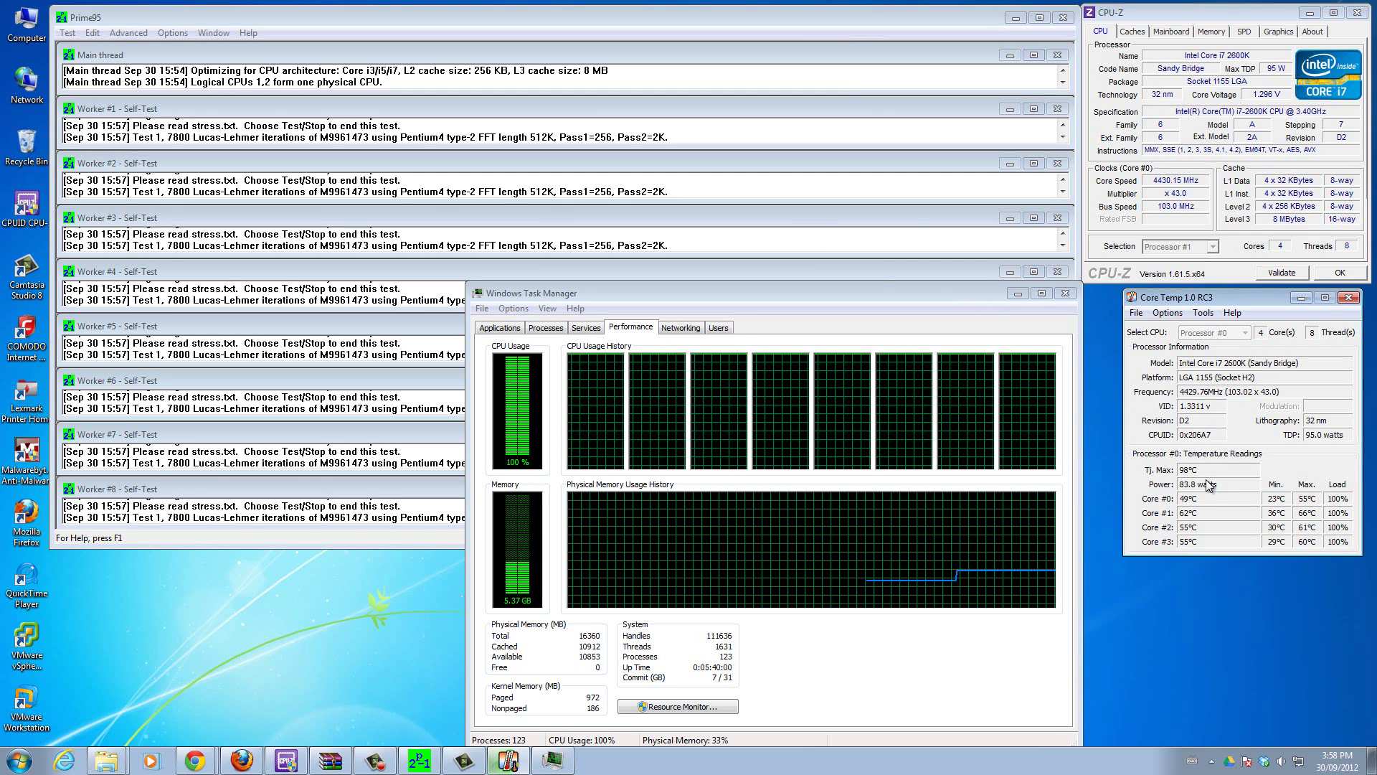
{"action": "mouse_move", "coordinate": [1210, 485]}
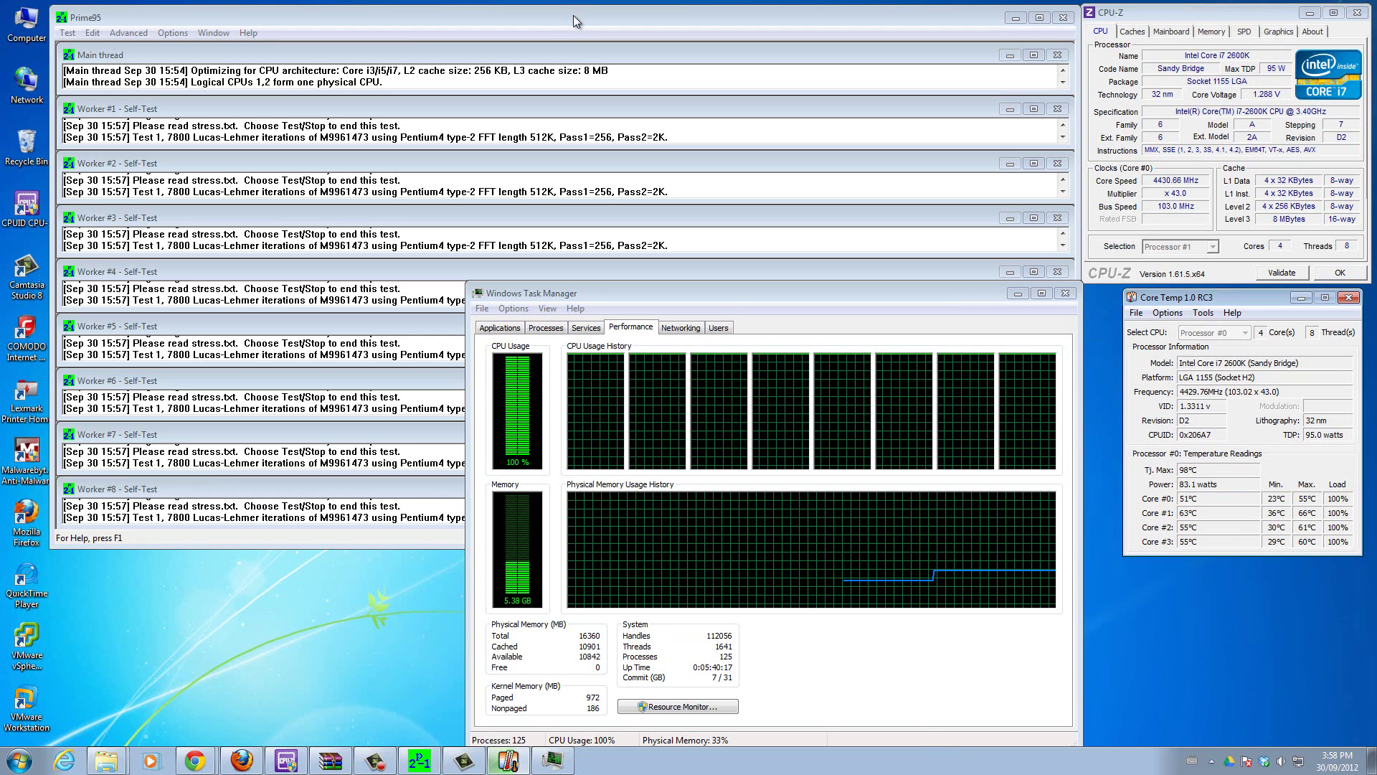
- Shift the Prime95 worker logs further left and nudge CPU-Z slightly left
{"action": "left_click_drag", "start_coordinate": [574, 15], "coordinate": [535, 11]}
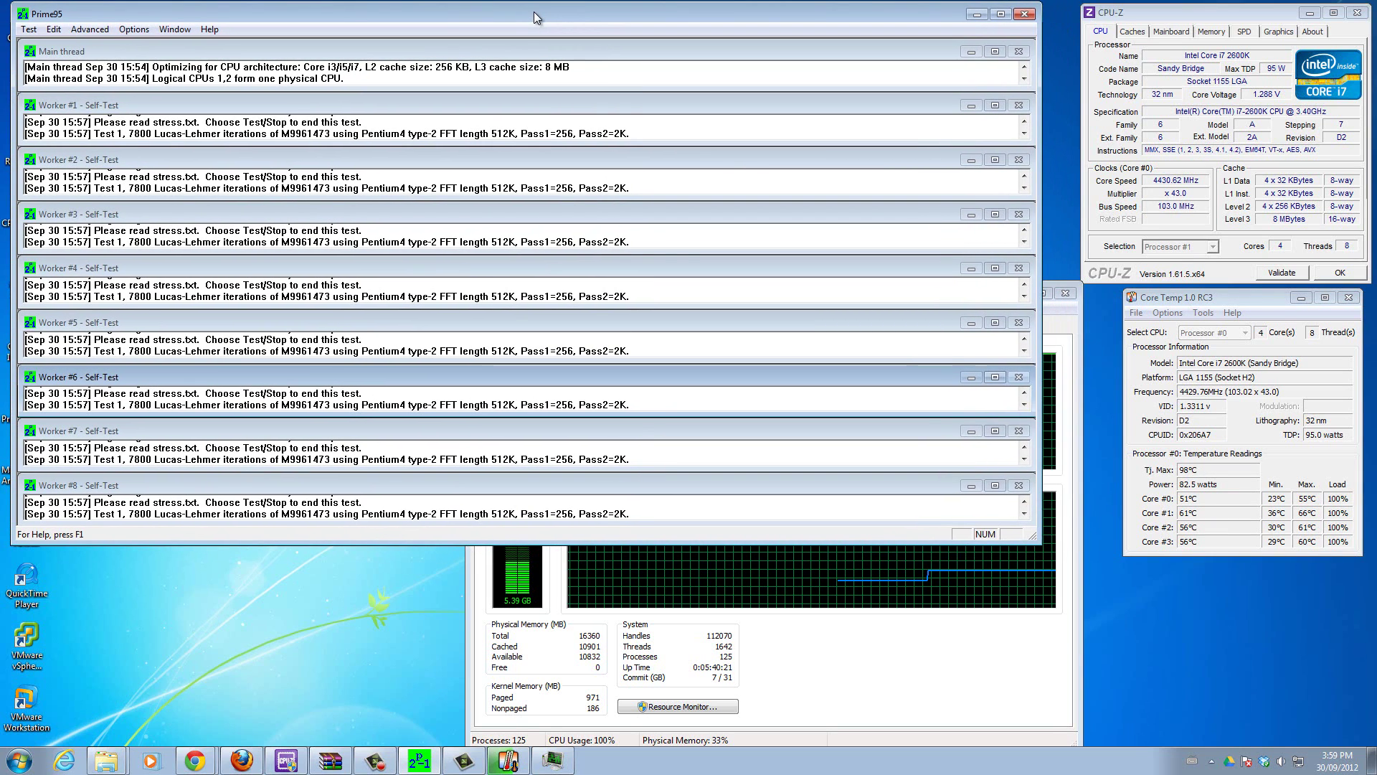
{"action": "left_click", "coordinate": [941, 629]}
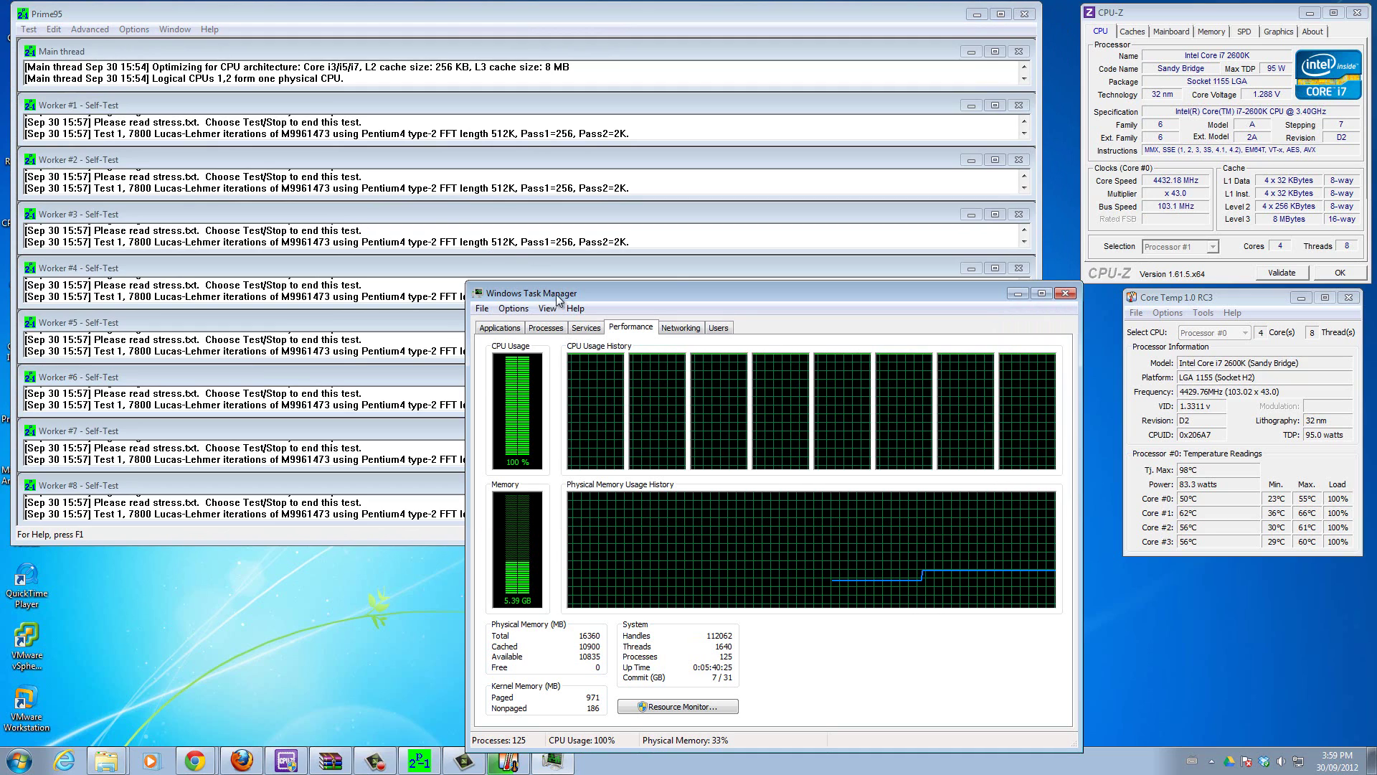
{"action": "left_click", "coordinate": [1221, 295]}
{"action": "left_click_drag", "start_coordinate": [1186, 6], "coordinate": [1177, 8]}
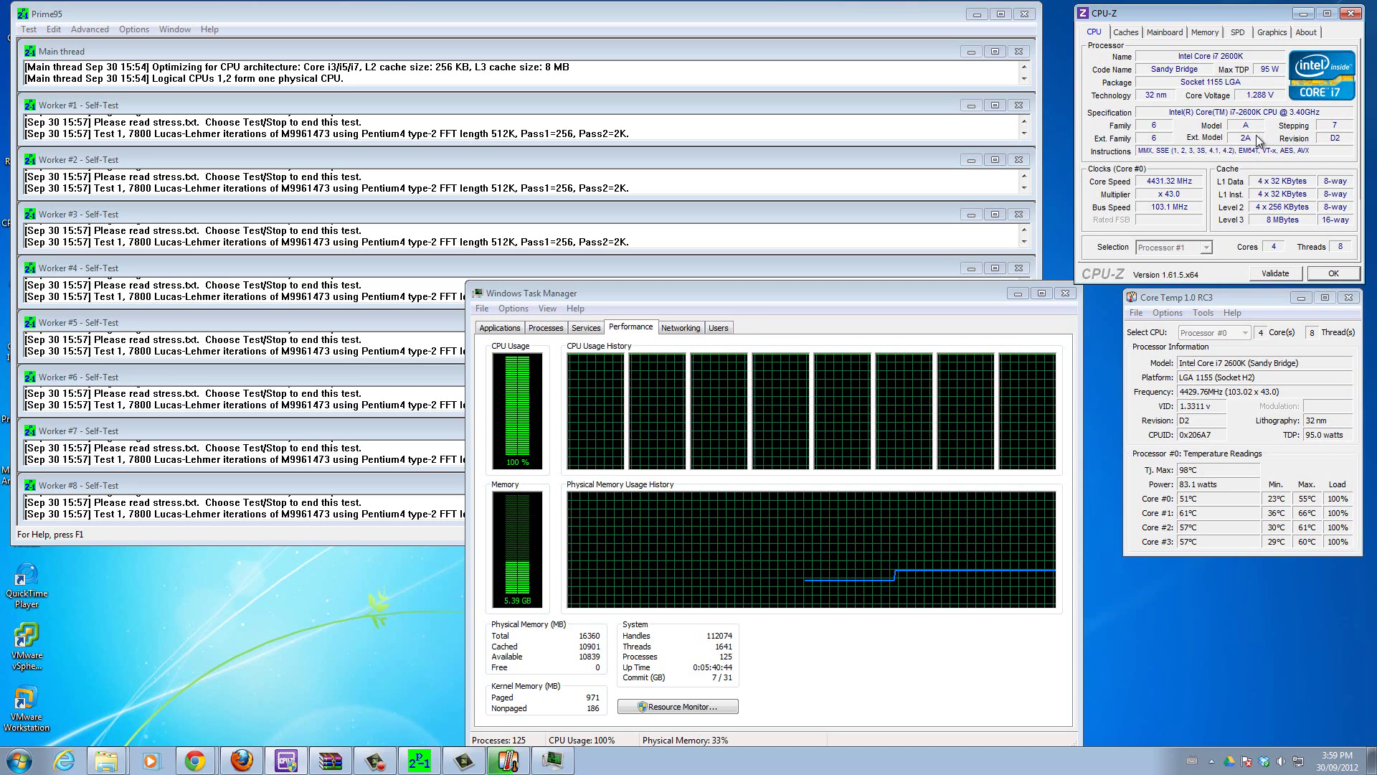
- Check Core Temp readings, then bring Task Manager forward and nudge it up-left
{"action": "left_click", "coordinate": [1228, 298]}
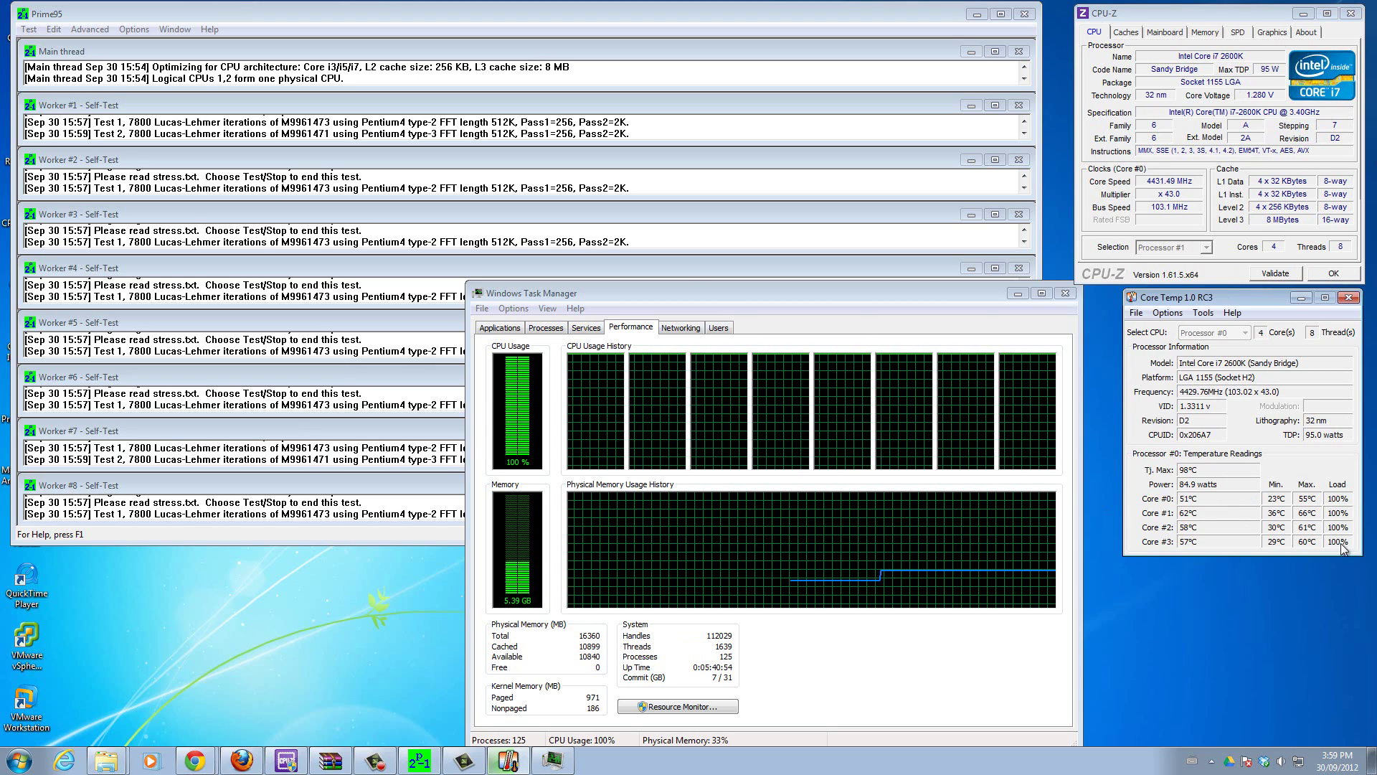
{"action": "left_click", "coordinate": [690, 295]}
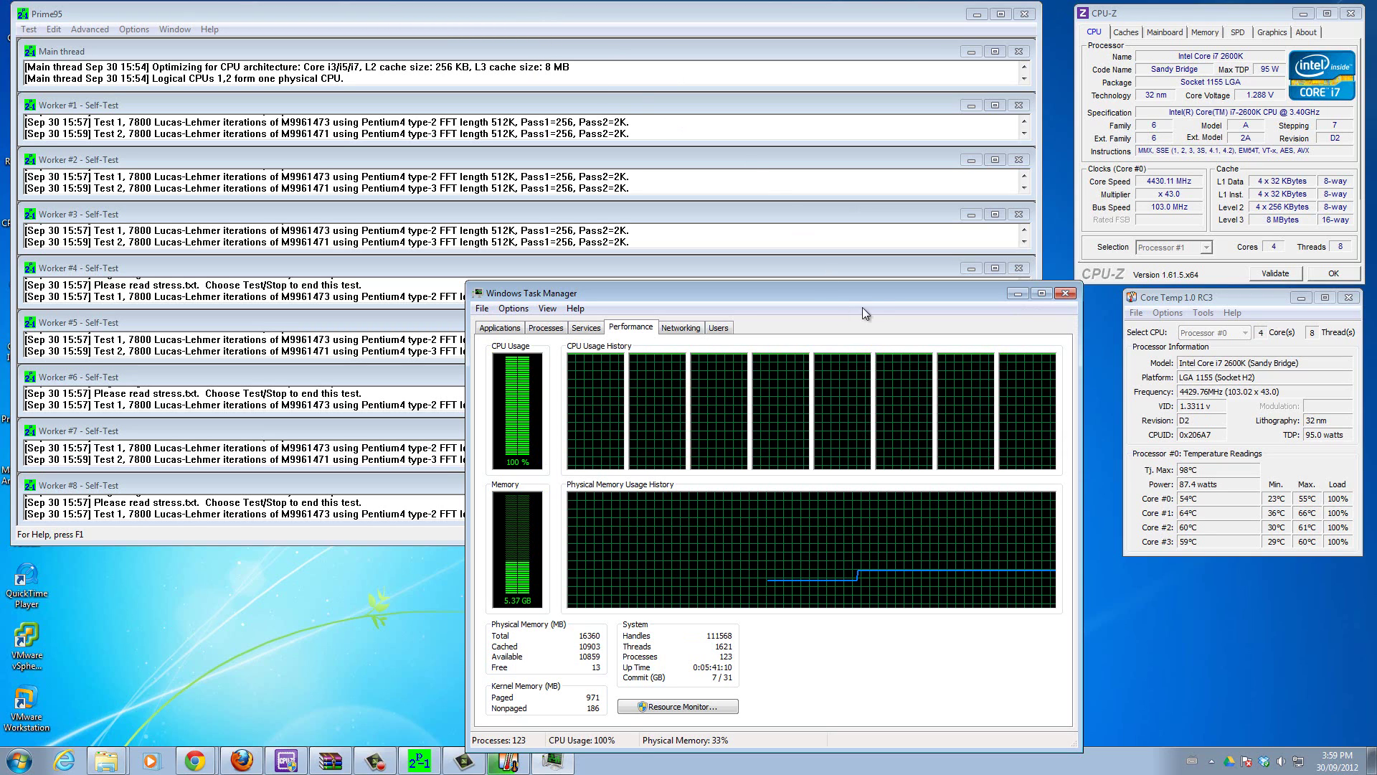
{"action": "left_click_drag", "start_coordinate": [867, 289], "coordinate": [856, 279]}
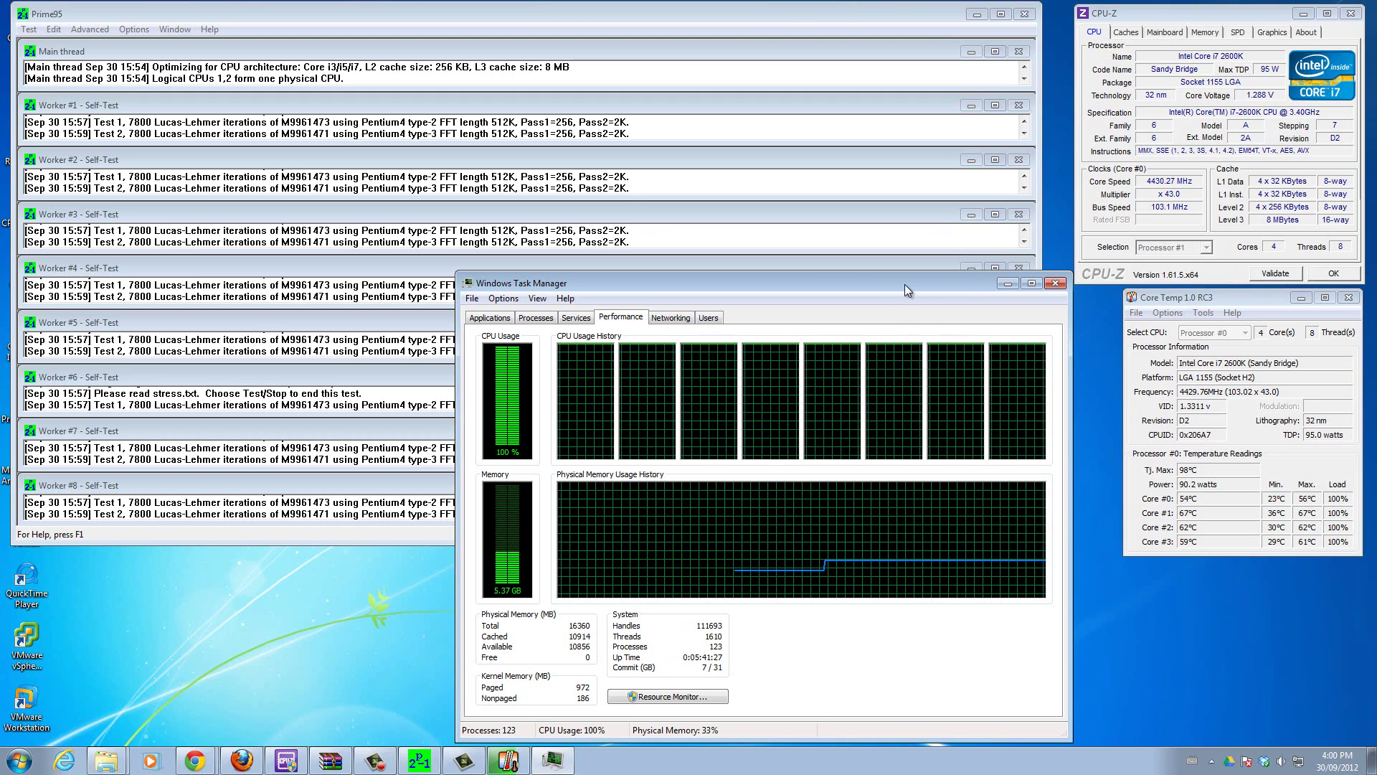
- Drag Task Manager up and left so it sits over the Prime95 worker logs
{"action": "mouse_move", "coordinate": [905, 284]}
{"action": "left_mouse_down"}
{"action": "mouse_move", "coordinate": [901, 265]}
{"action": "mouse_move", "coordinate": [928, 289]}
{"action": "mouse_move", "coordinate": [921, 279]}
{"action": "left_mouse_up"}
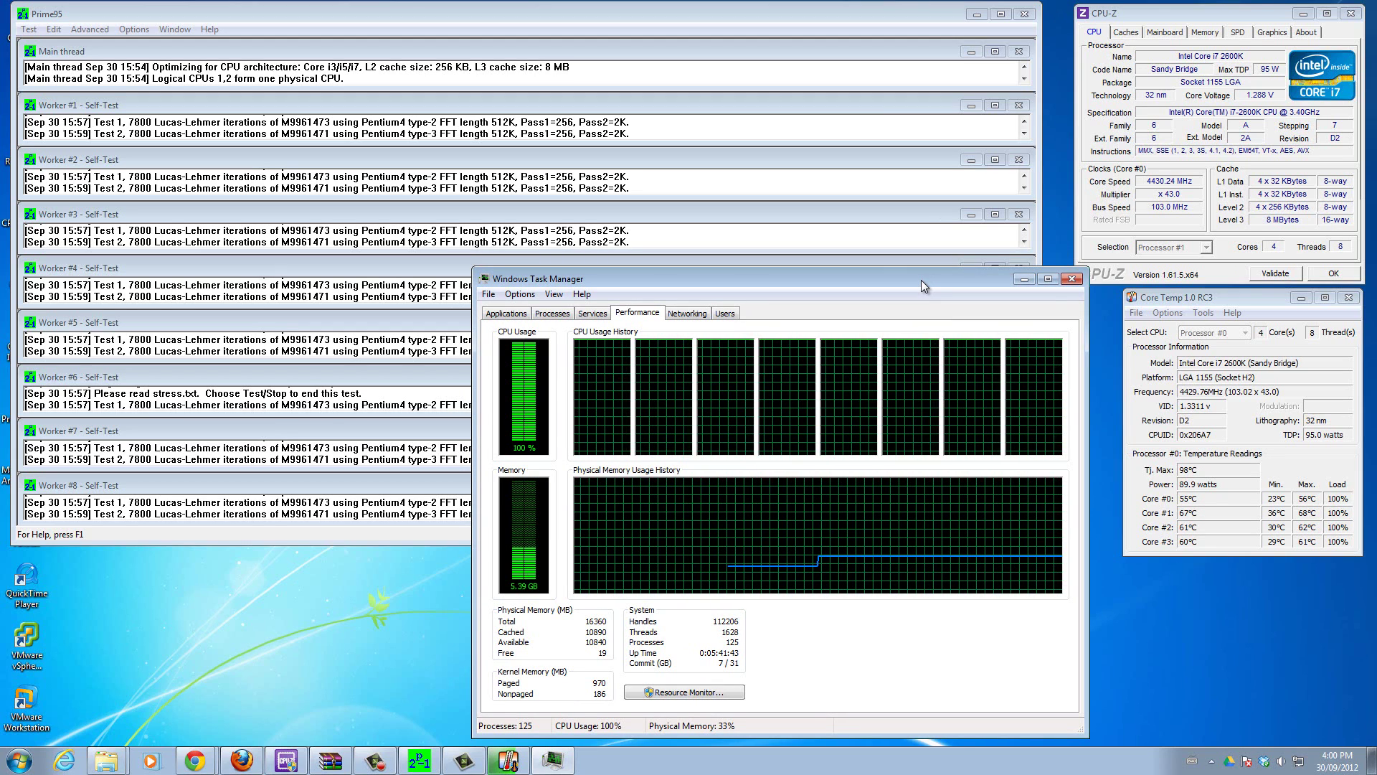
{"action": "left_click_drag", "start_coordinate": [921, 280], "coordinate": [845, 241]}
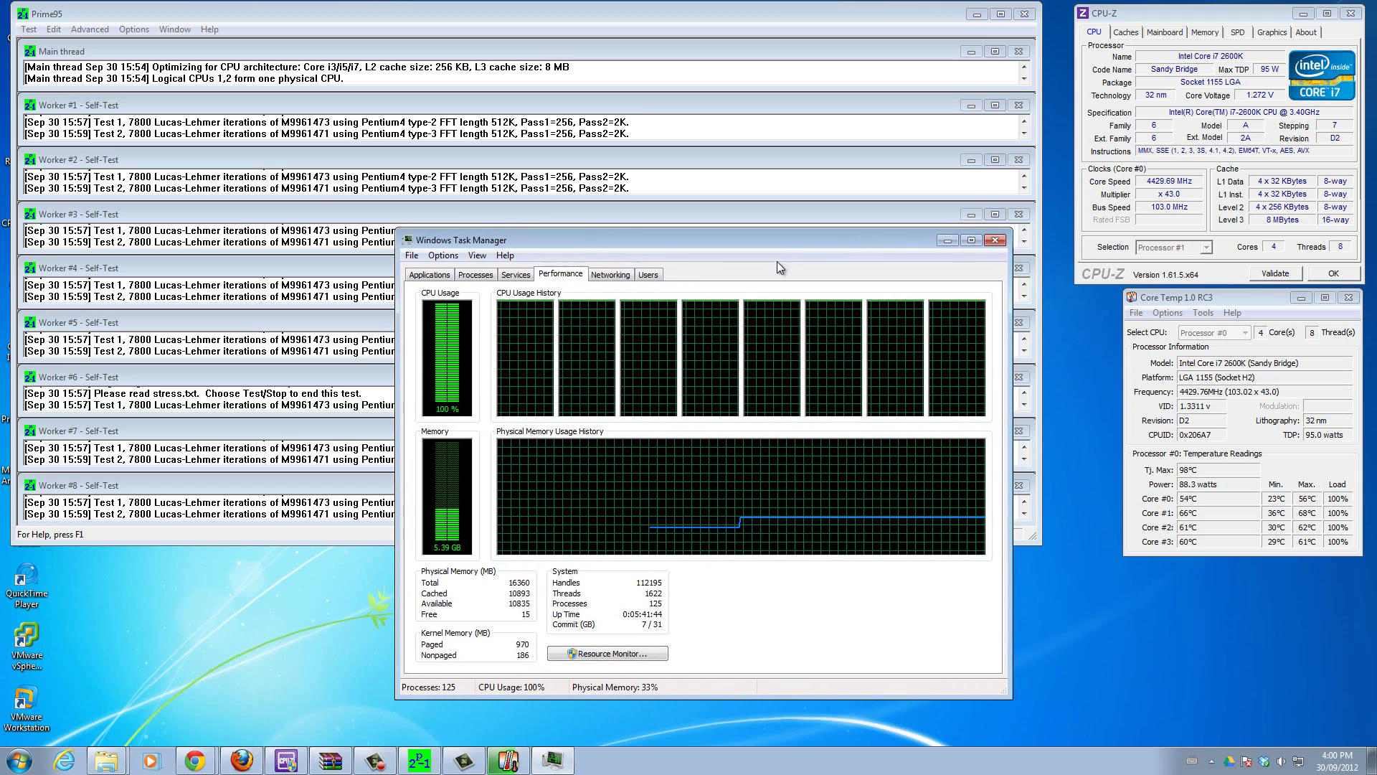